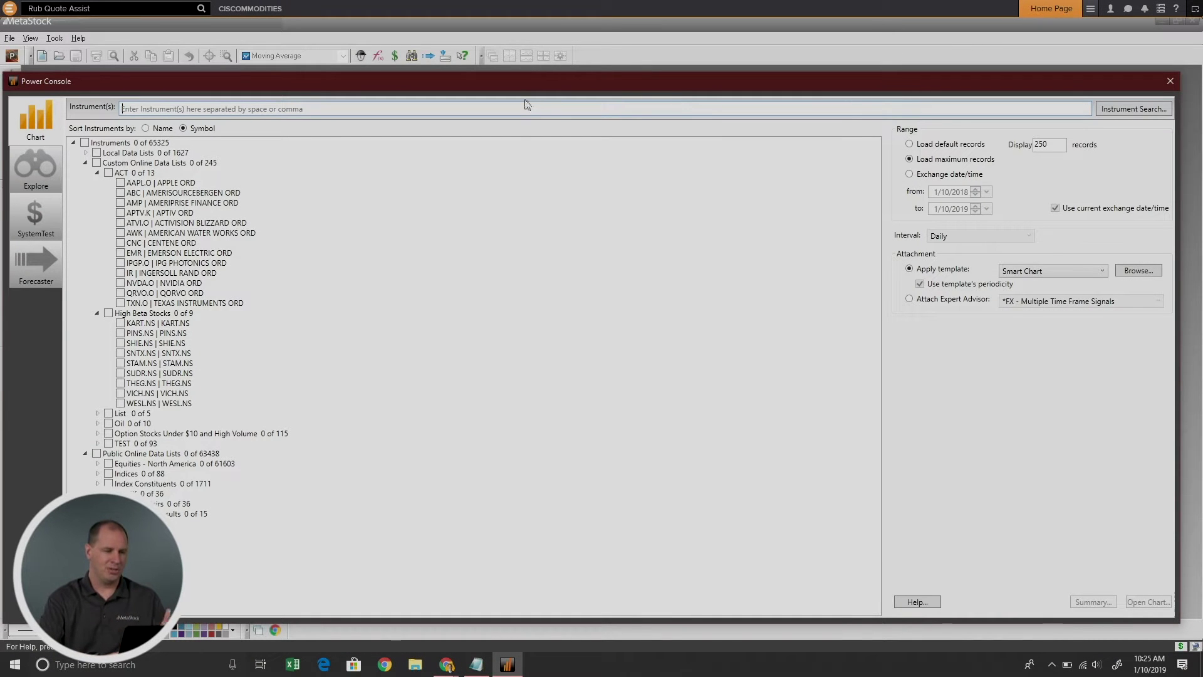
Start a daily Forecaster analysis on instrument AAPL.O from the Power Console
click(44, 272)
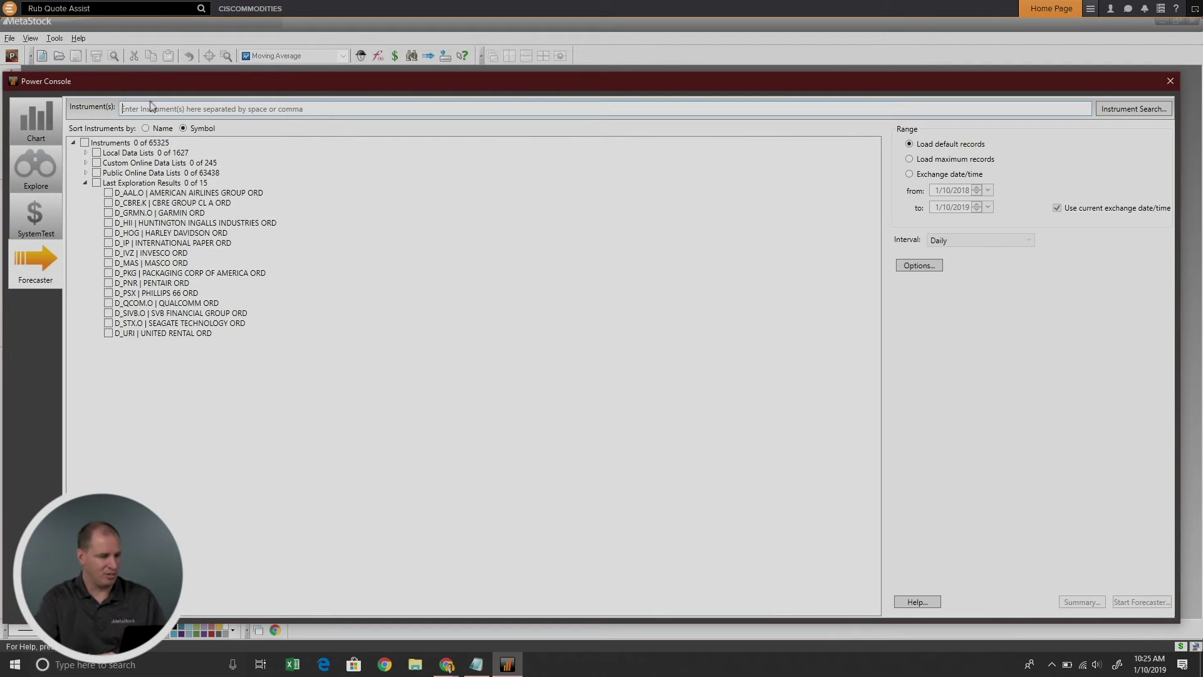
text(A)
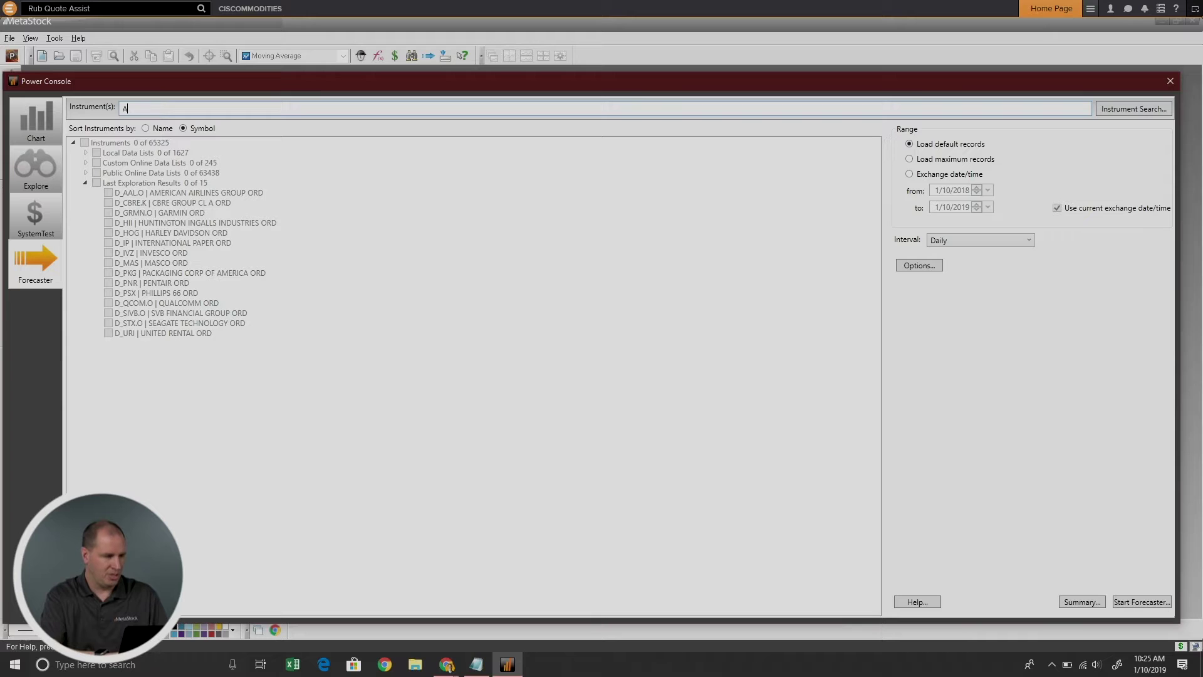
text(APL.O)
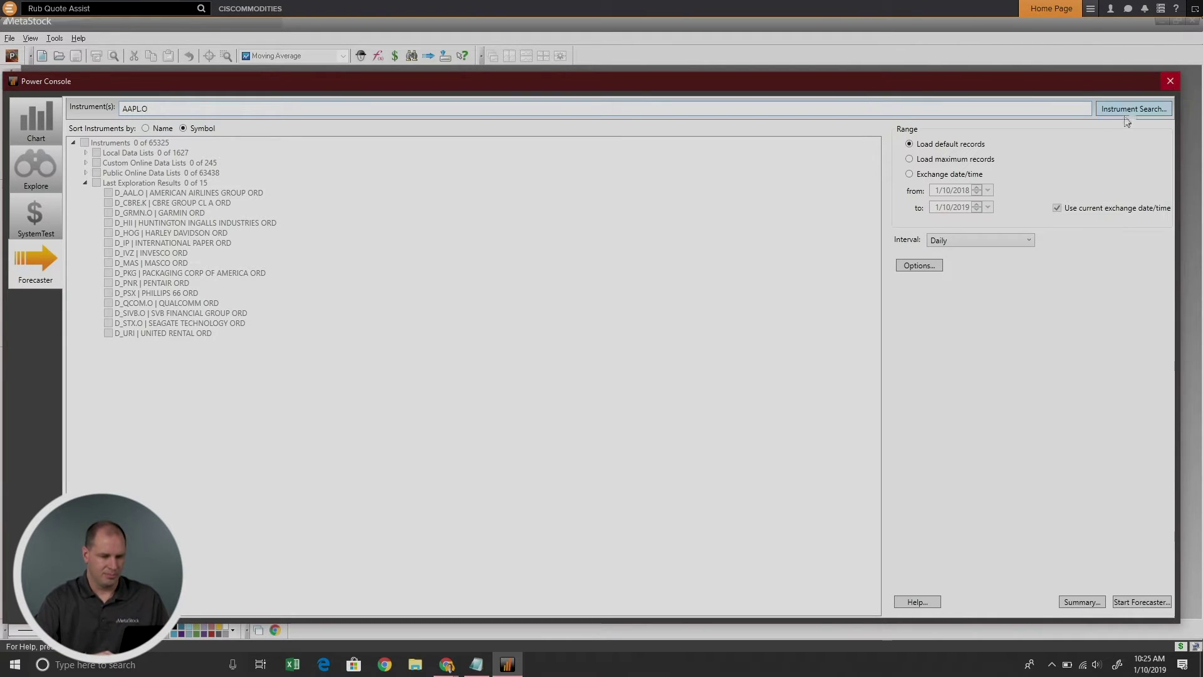
click(1126, 598)
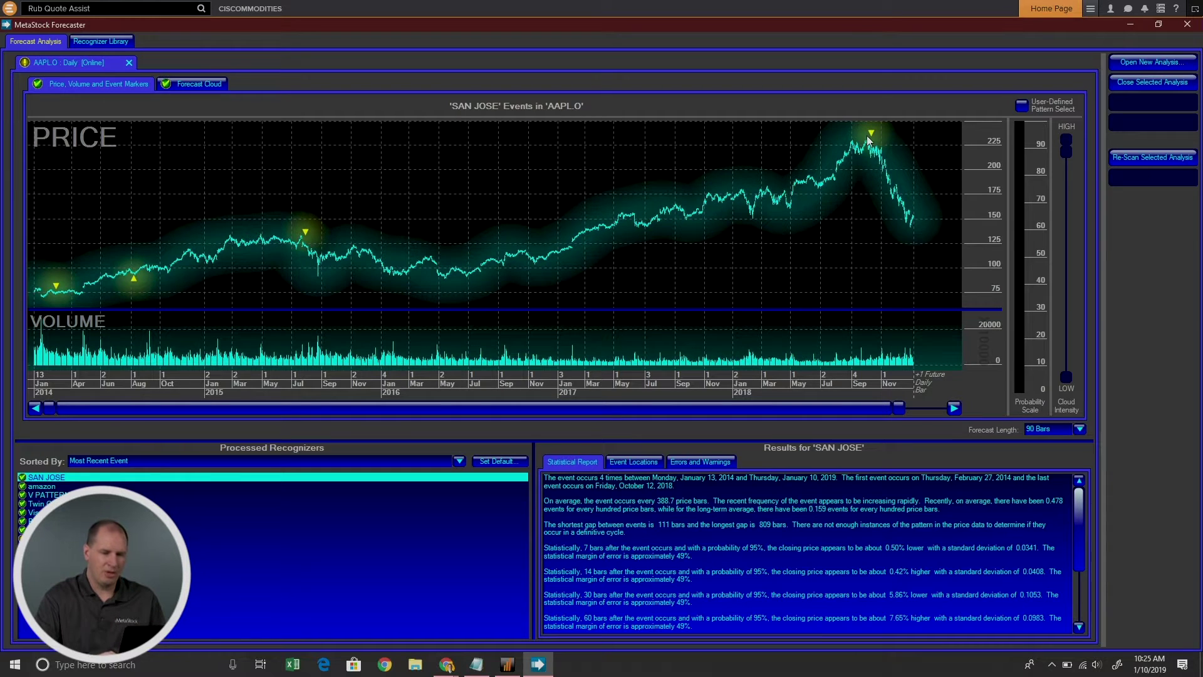
Show the Recognizer Library with its ten enabled recognizers, including SAN JOSE
mouse_move(871, 137)
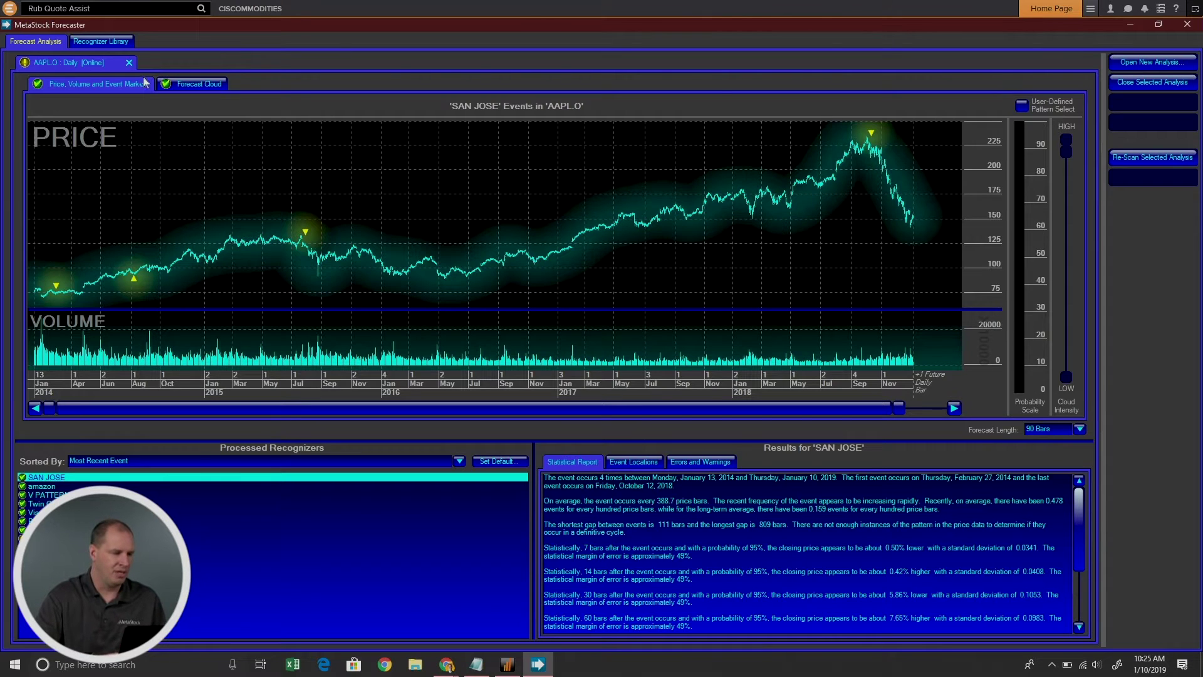
click(115, 43)
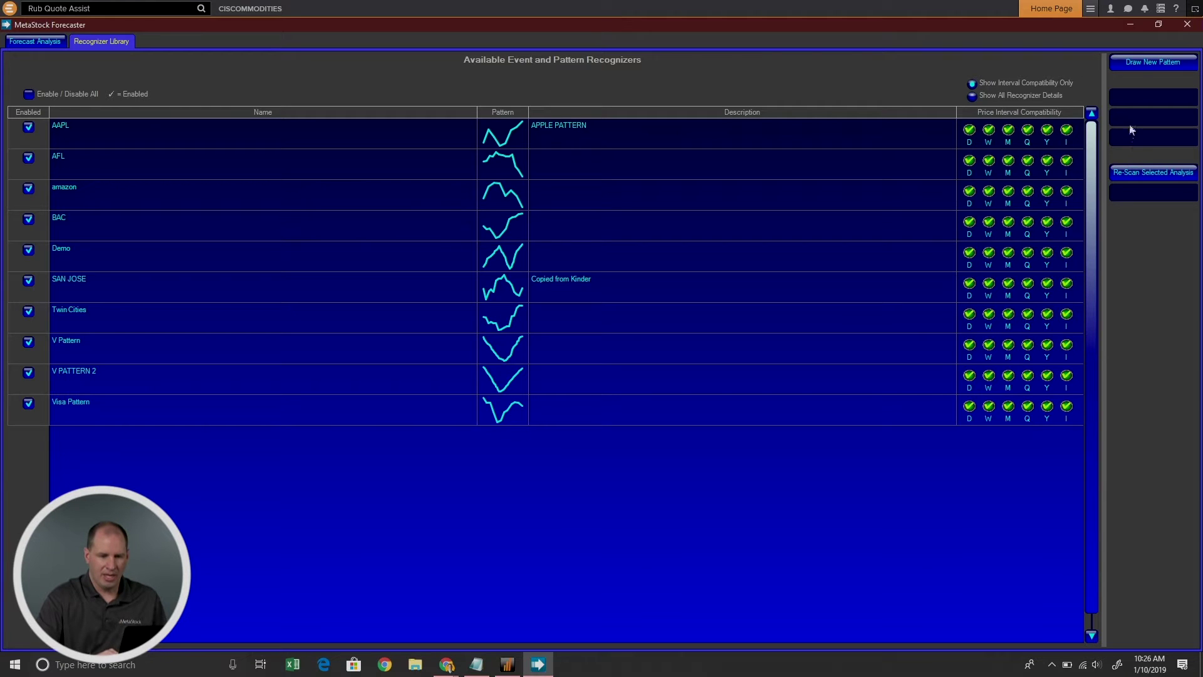
Draw a new price pattern and replace the placeholder name with V PATTERN 3
click(1131, 66)
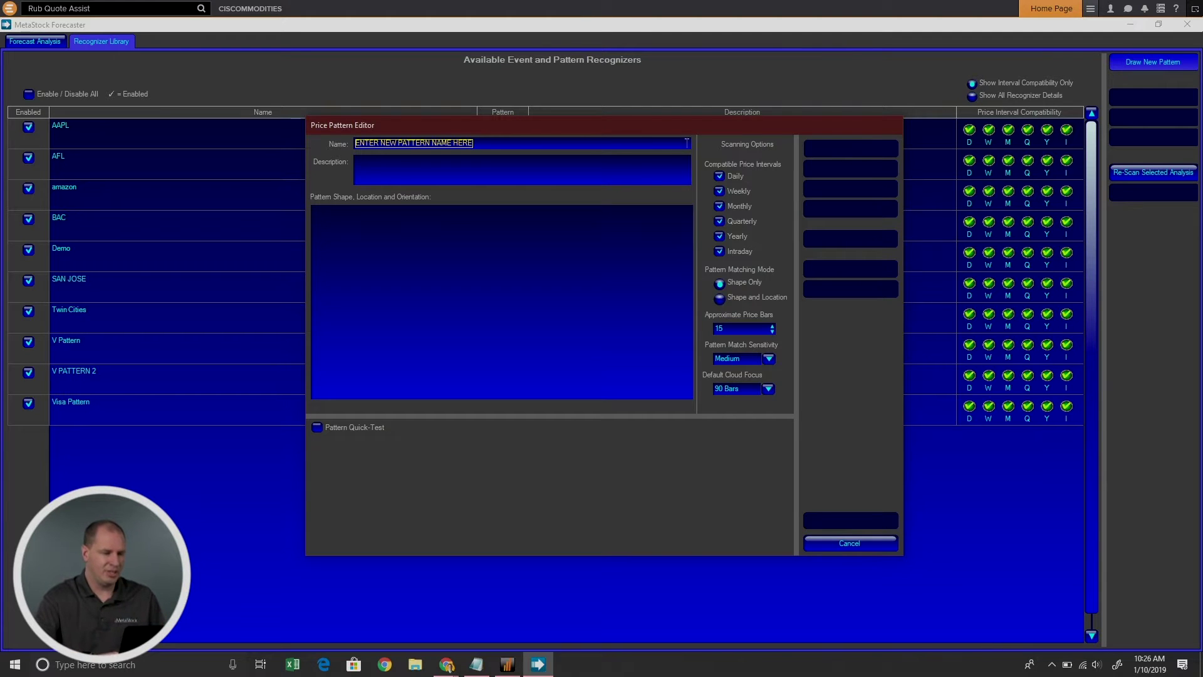
drag(571, 146, 319, 143)
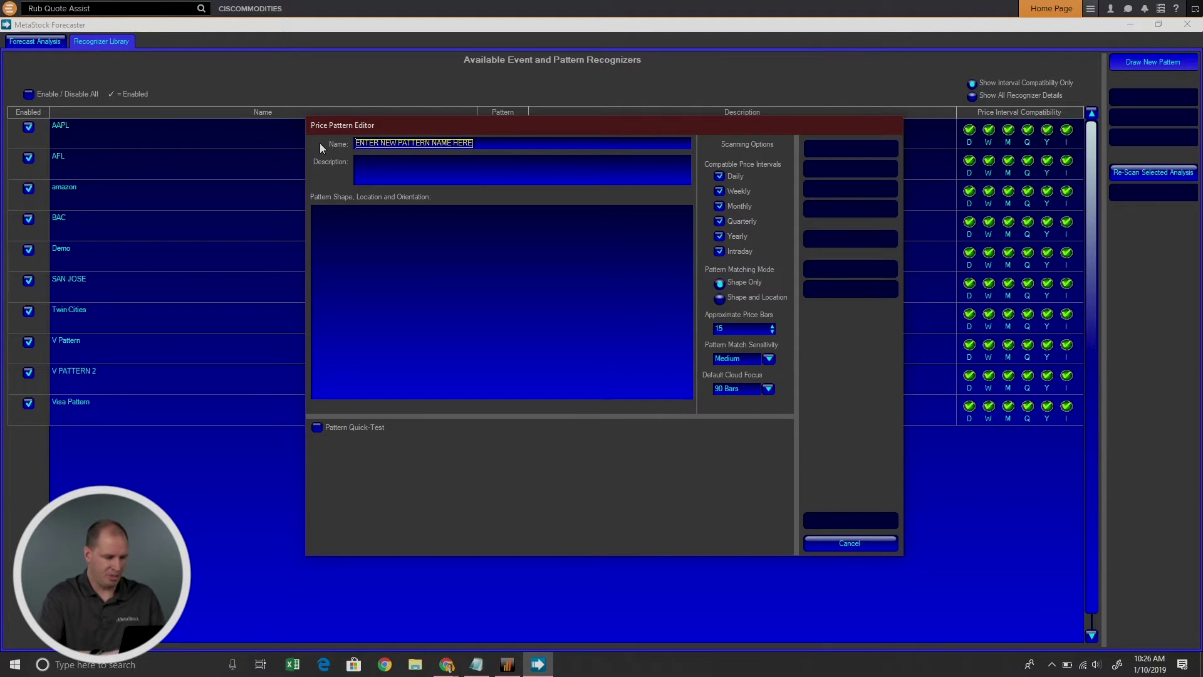
text(V)
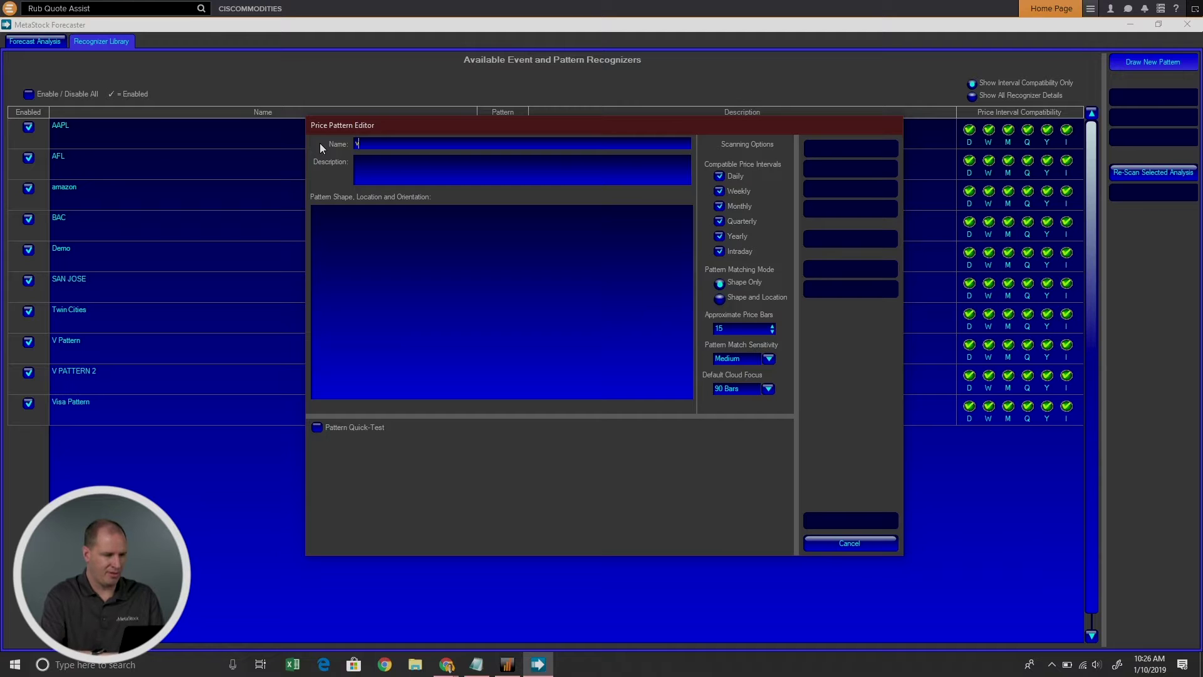
text(V PA)
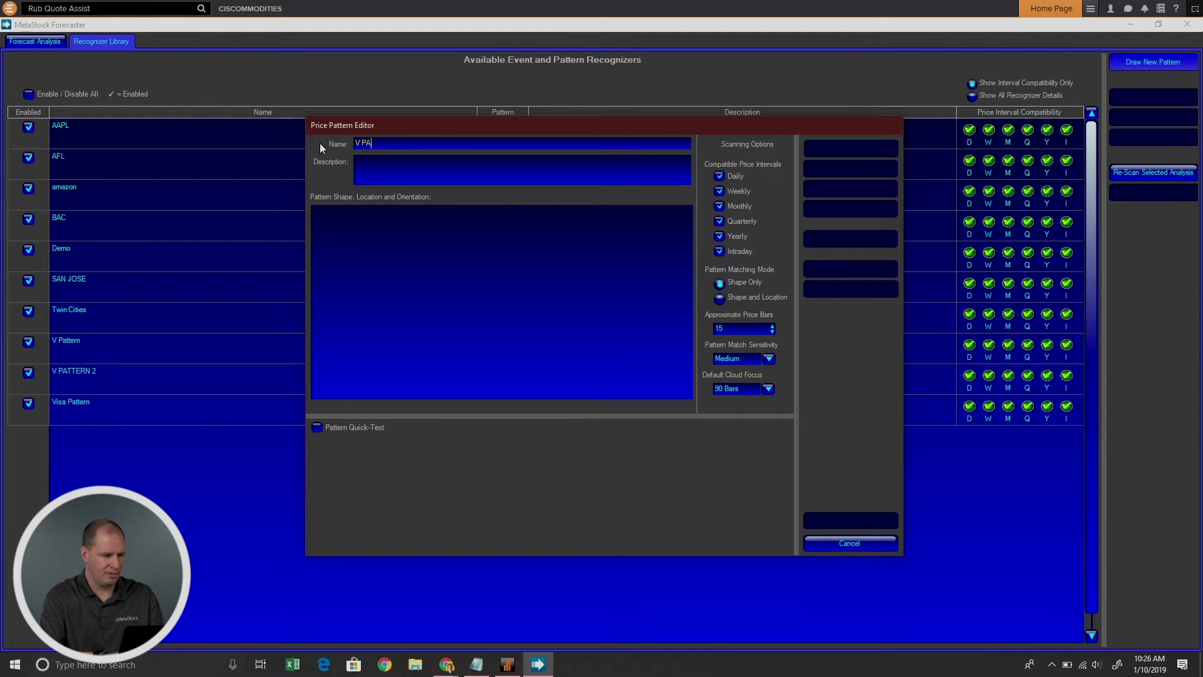
text(TTERN )
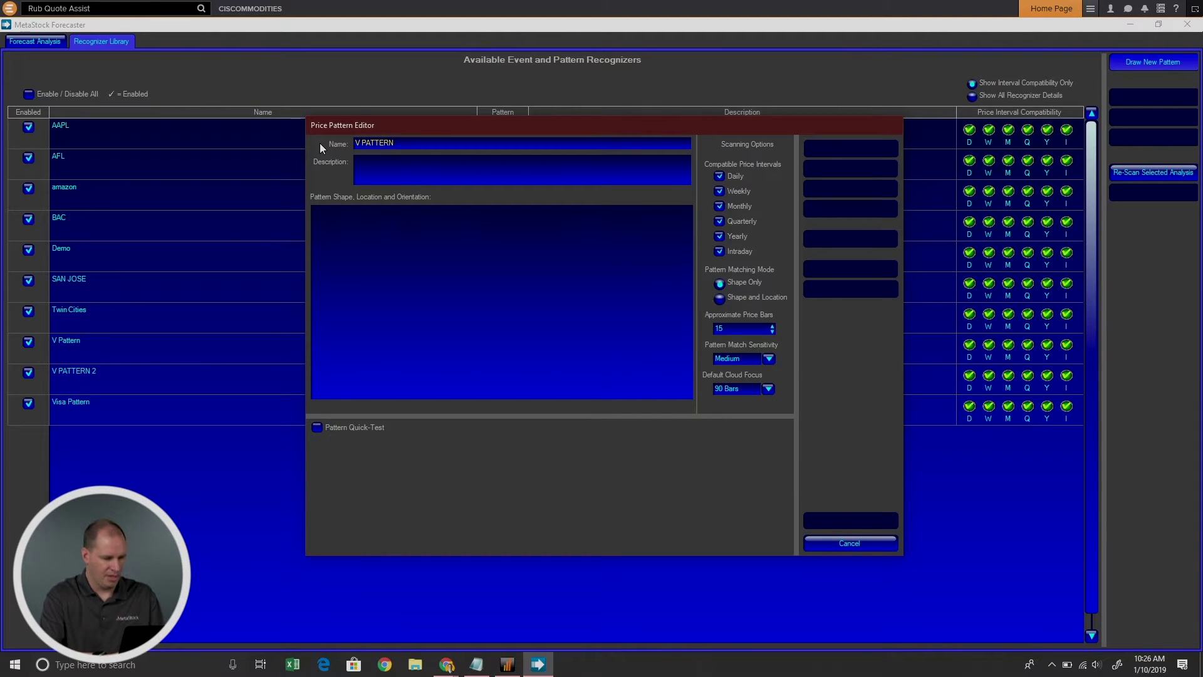
text(3)
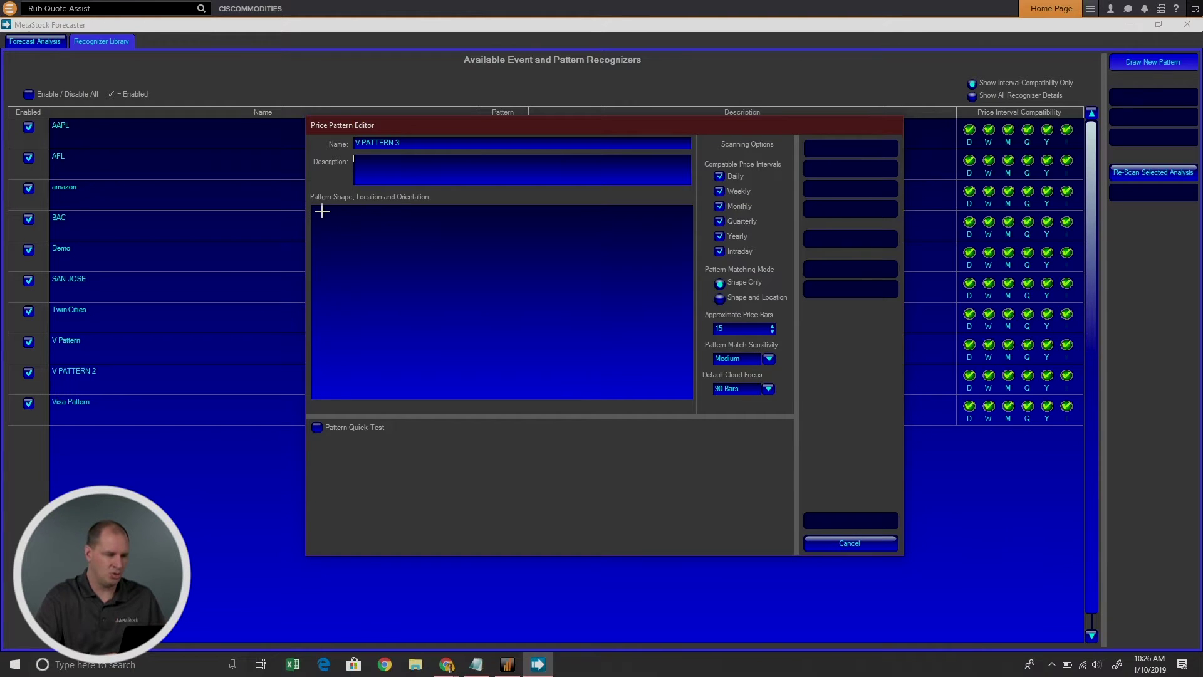
mouse_move(320, 210)
mouse_down()
mouse_move(431, 286)
mouse_move(537, 403)
mouse_move(612, 284)
mouse_move(702, 178)
mouse_up()
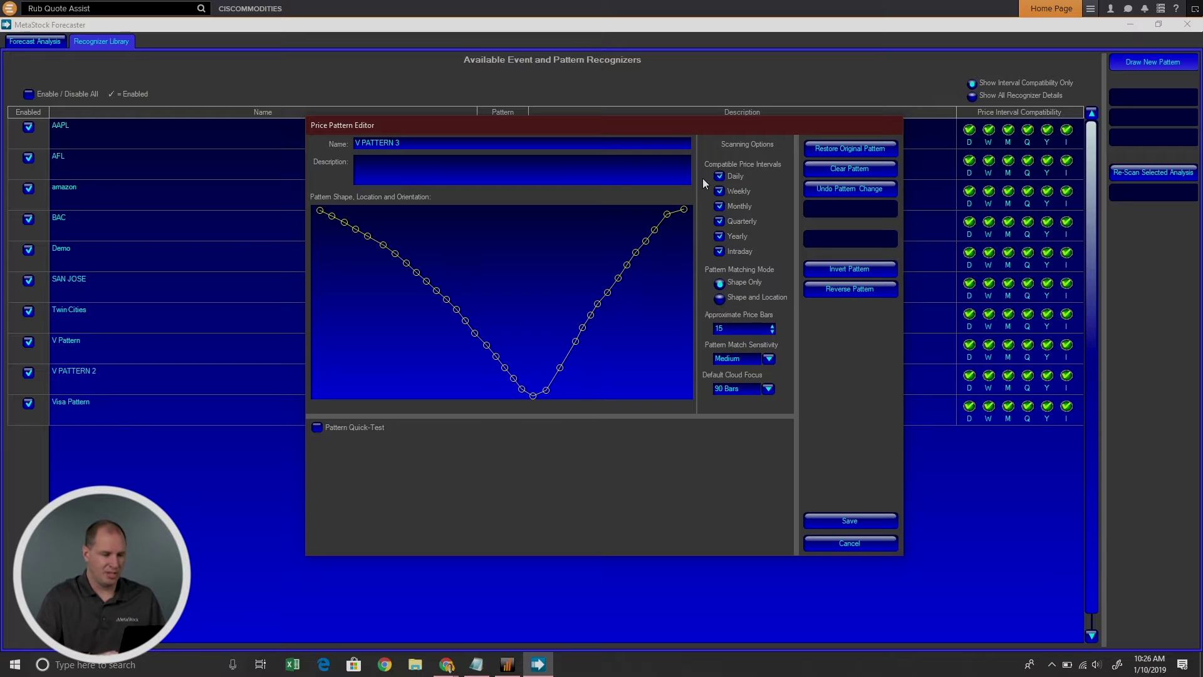
click(819, 168)
mouse_move(325, 335)
mouse_down()
mouse_move(400, 233)
mouse_move(542, 334)
mouse_move(580, 235)
mouse_move(703, 369)
mouse_up()
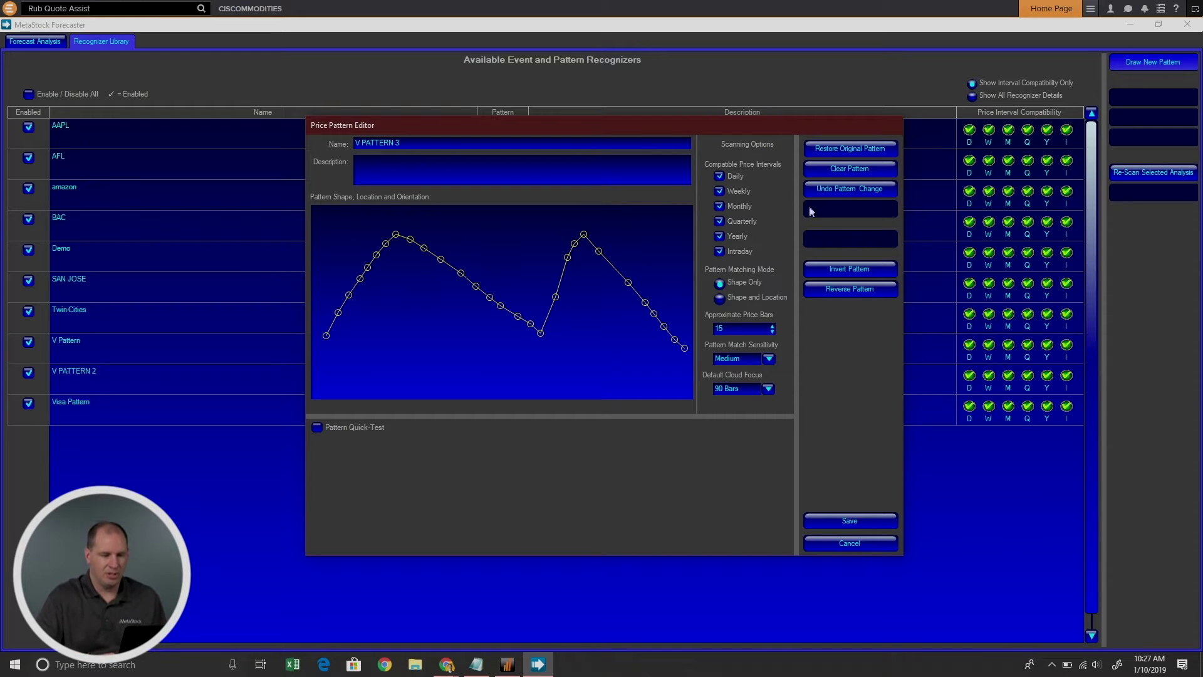
click(832, 170)
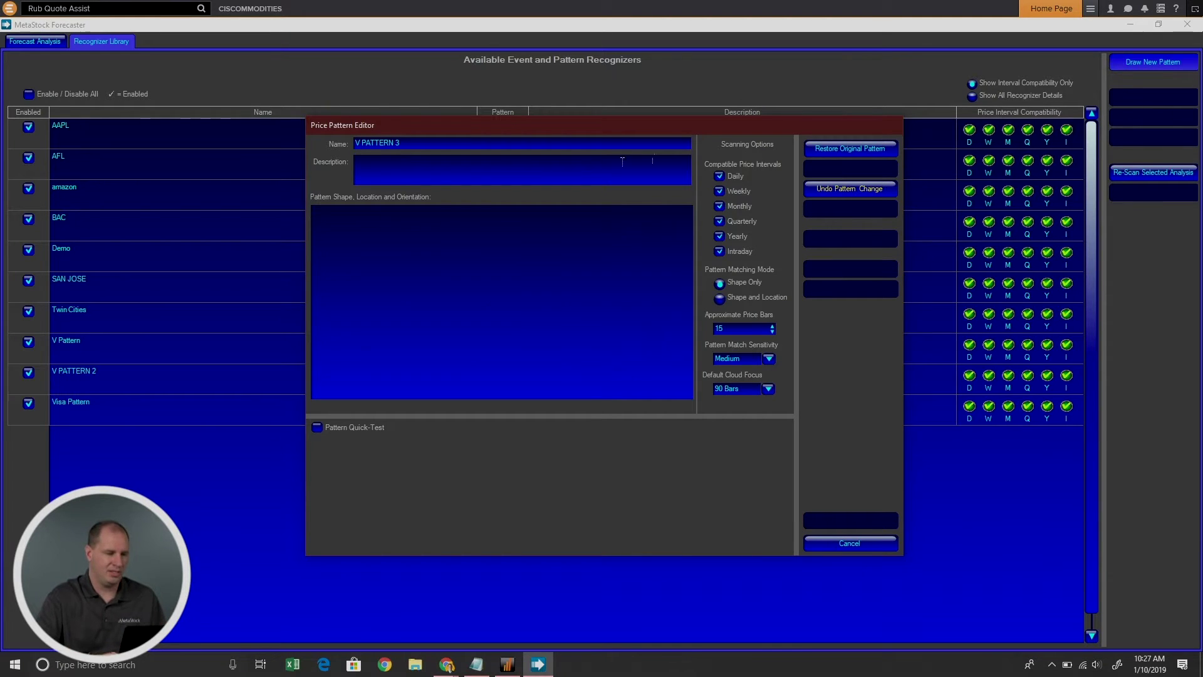
Draw a V across the Pattern Shape canvas, falling to a trough and rising again
mouse_move(317, 213)
mouse_down()
mouse_move(376, 257)
mouse_move(502, 403)
mouse_move(547, 319)
mouse_move(695, 181)
mouse_up()
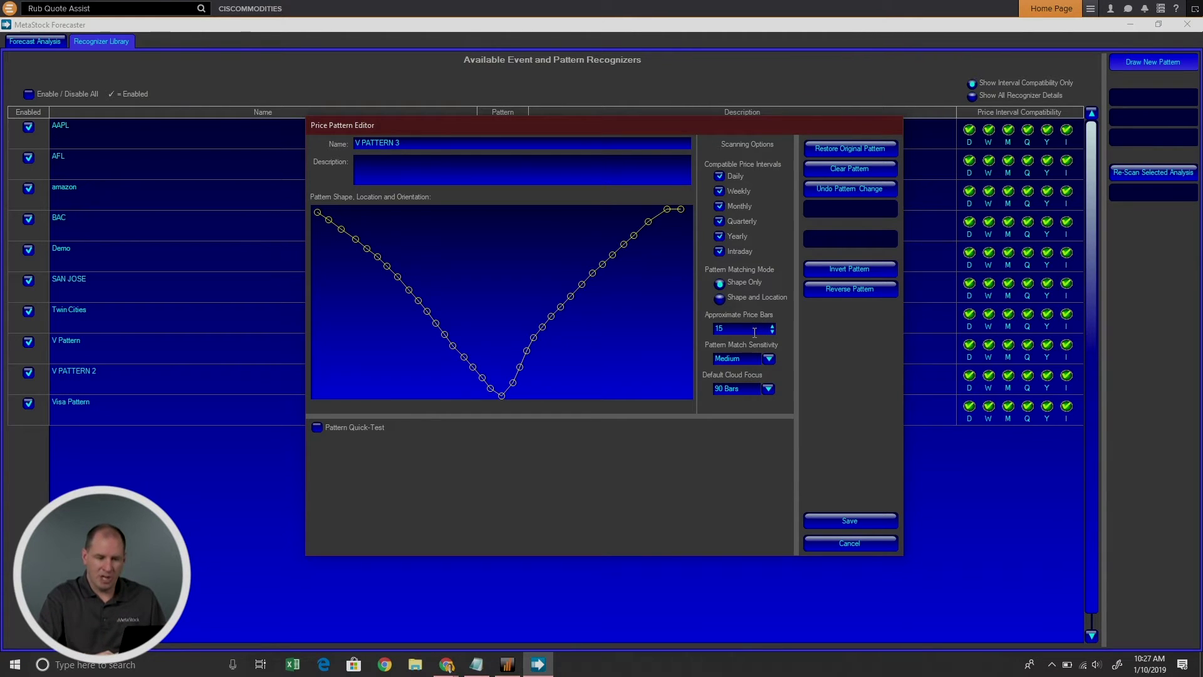
Select the value 15 in Approximate Price Bars so it can be replaced with 8
drag(754, 333, 695, 325)
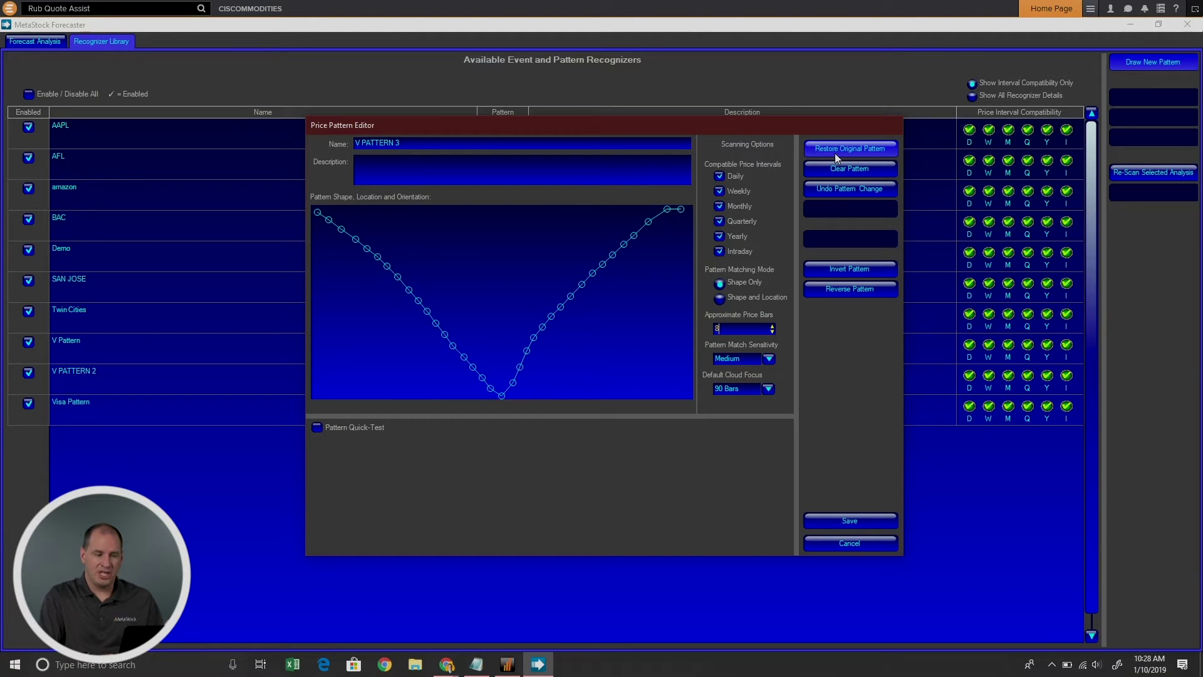
Pull a right-arm point of the V into a spike, then move it back onto the arm
drag(593, 273, 649, 377)
drag(542, 336, 573, 366)
click(595, 376)
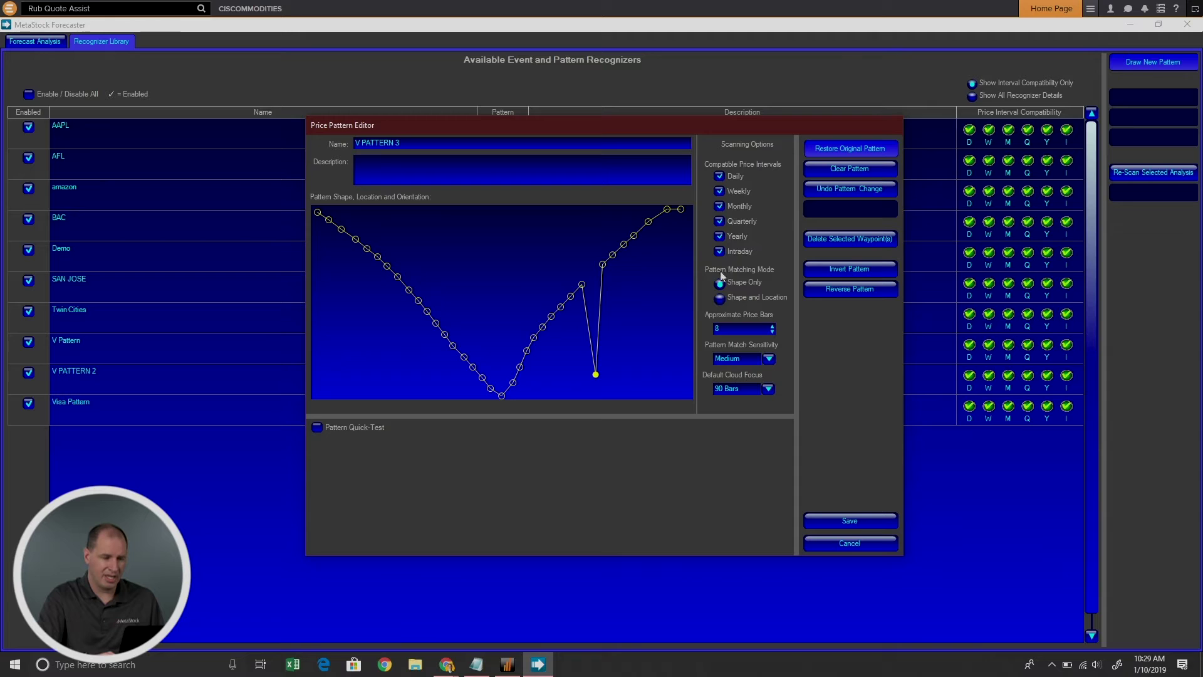
mouse_move(593, 372)
mouse_down()
mouse_move(596, 264)
mouse_move(594, 361)
mouse_up()
click(596, 376)
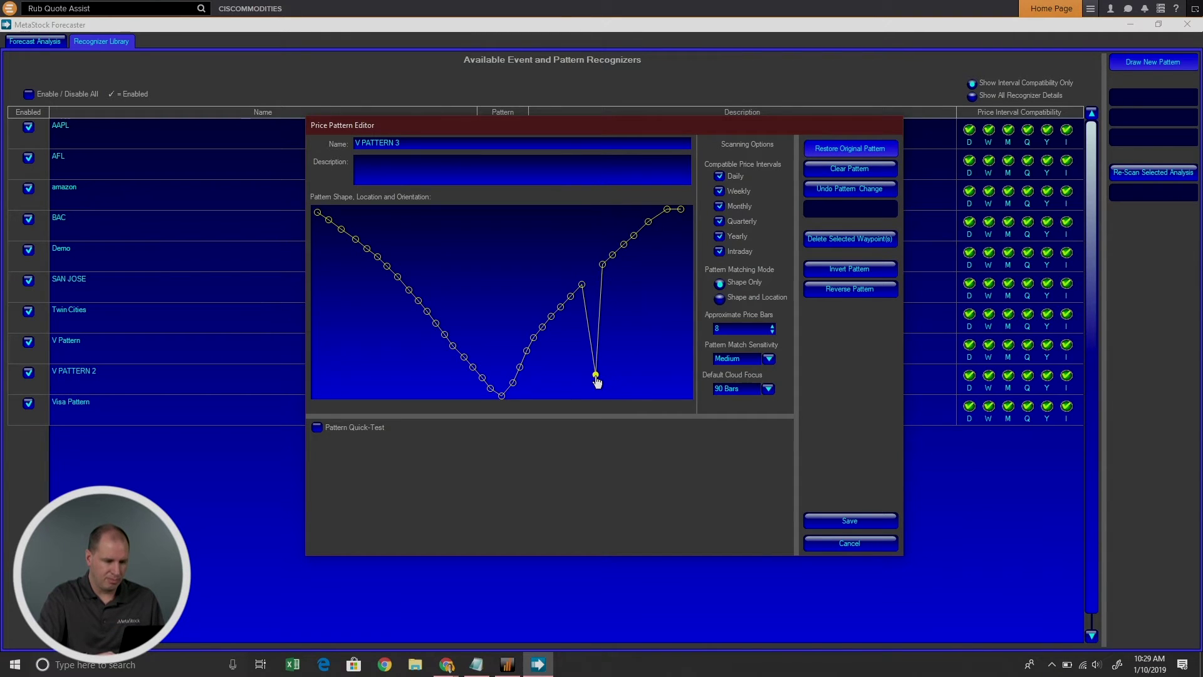
click(596, 284)
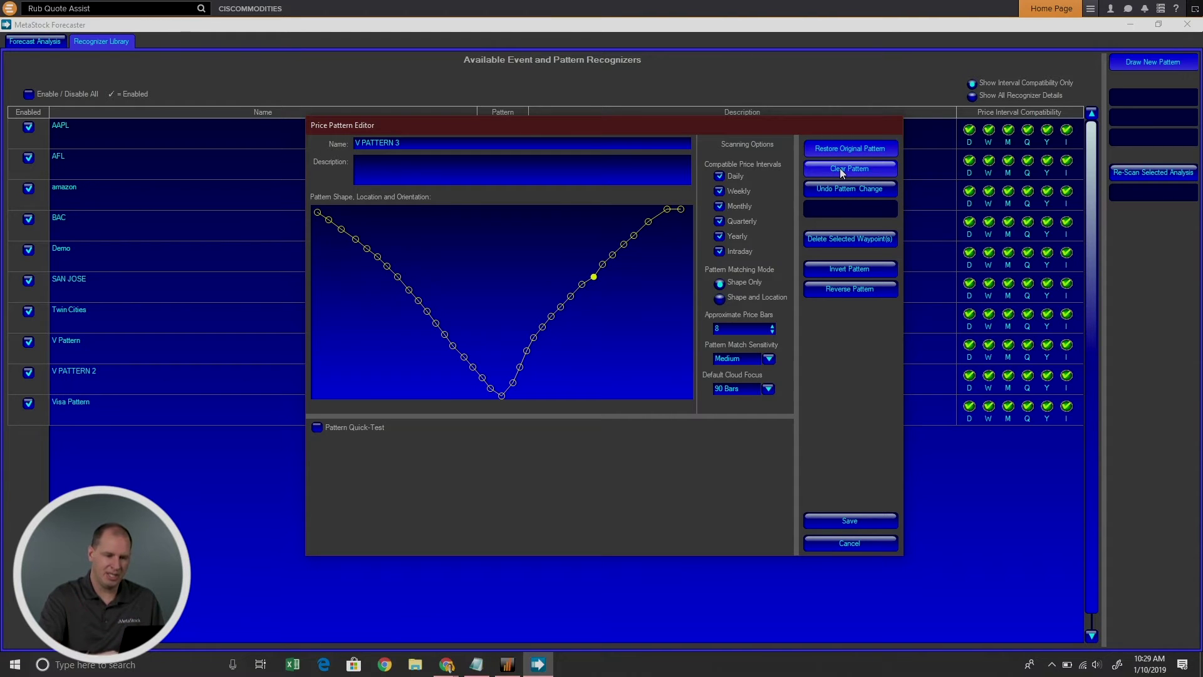
Try the flip and mirror options, restore the original V, and save V PATTERN 3
click(840, 269)
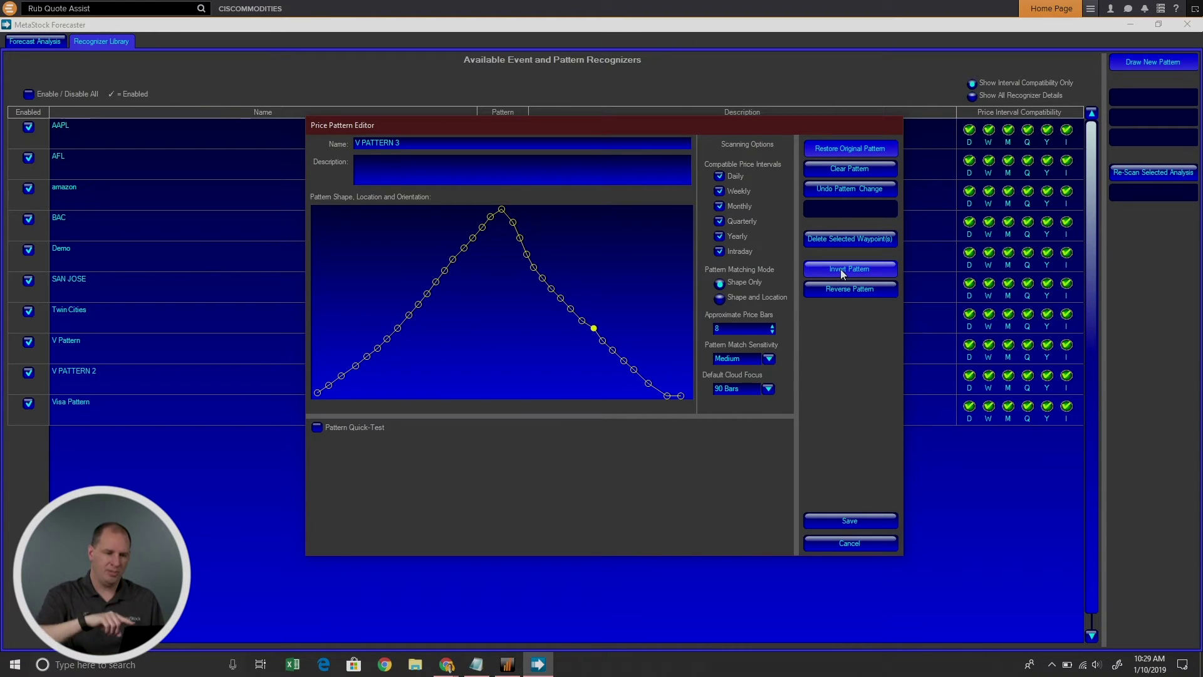
click(841, 269)
click(840, 290)
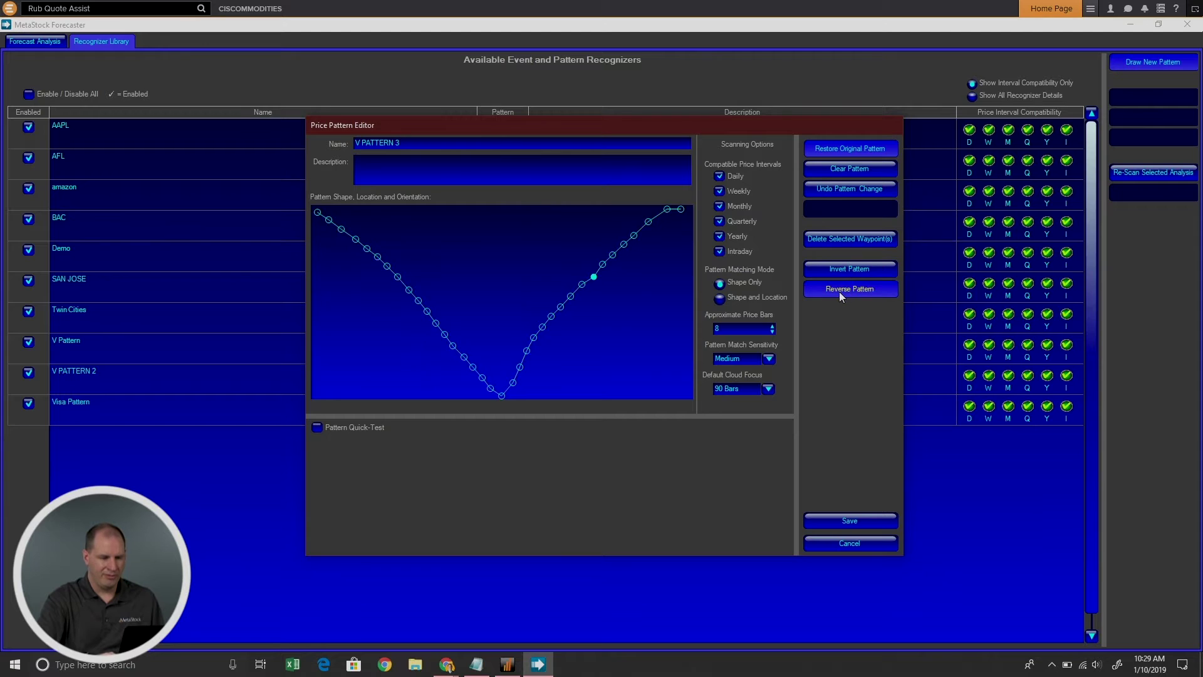
click(839, 292)
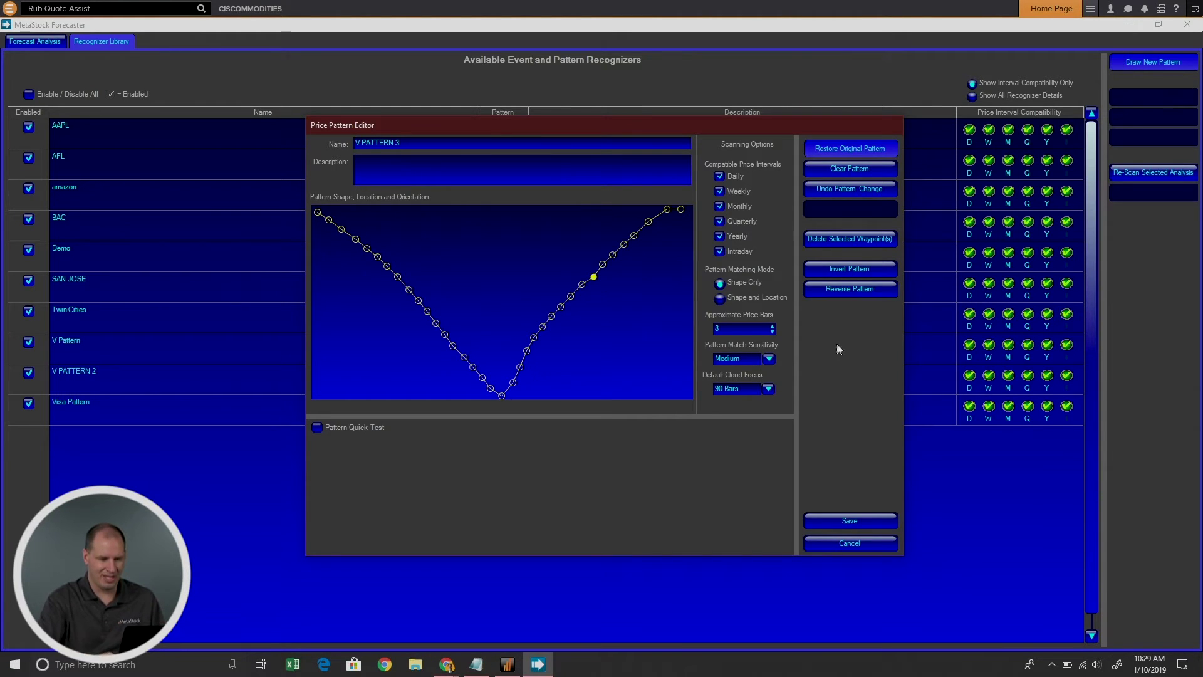
click(838, 519)
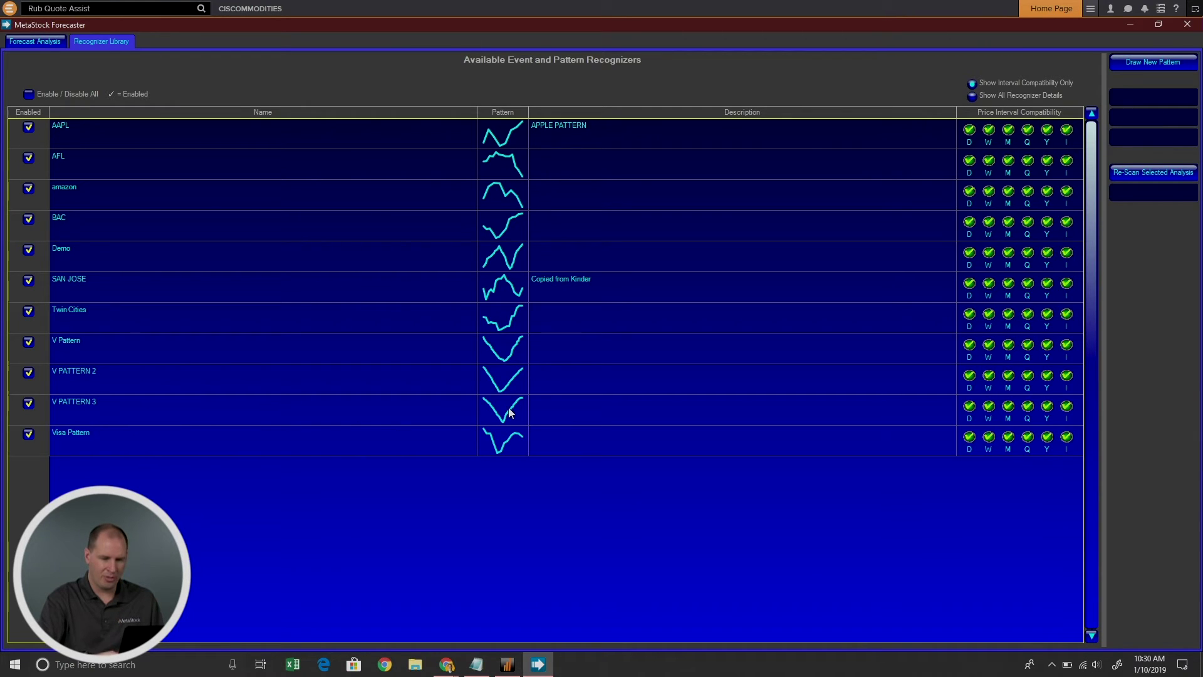
Rescan AAPL.O and chart the 11 V PATTERN 3 events with their forecast statistics
click(1144, 173)
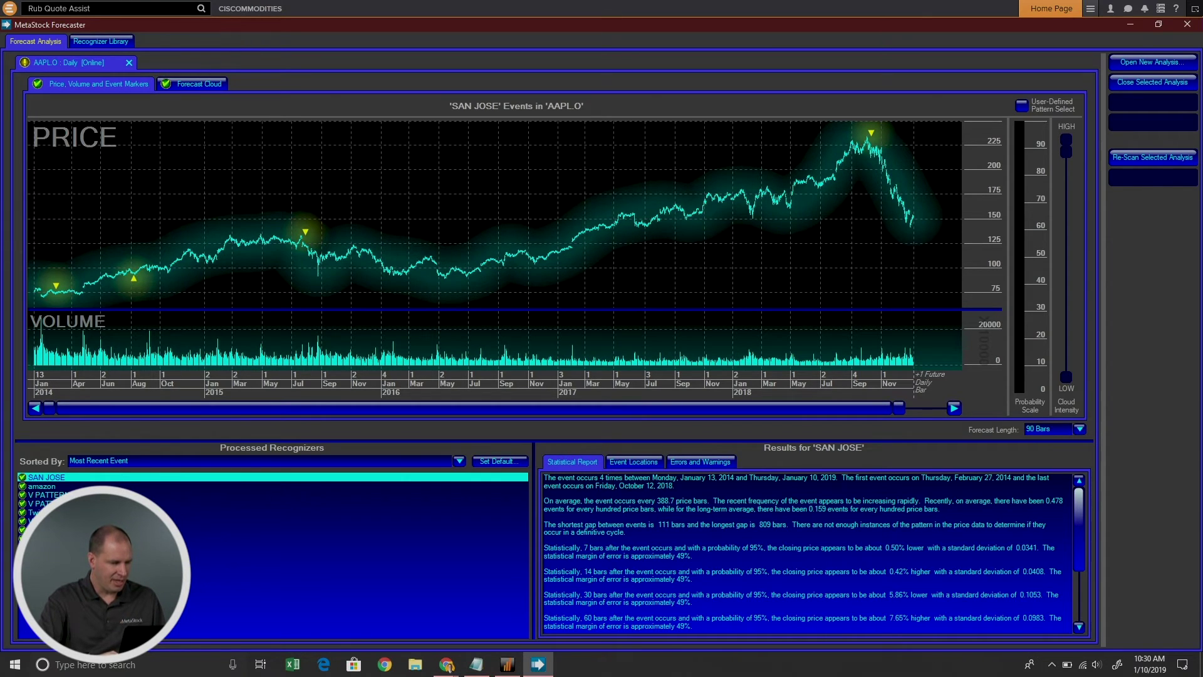
key(Down)
key(Down)
key(Down)
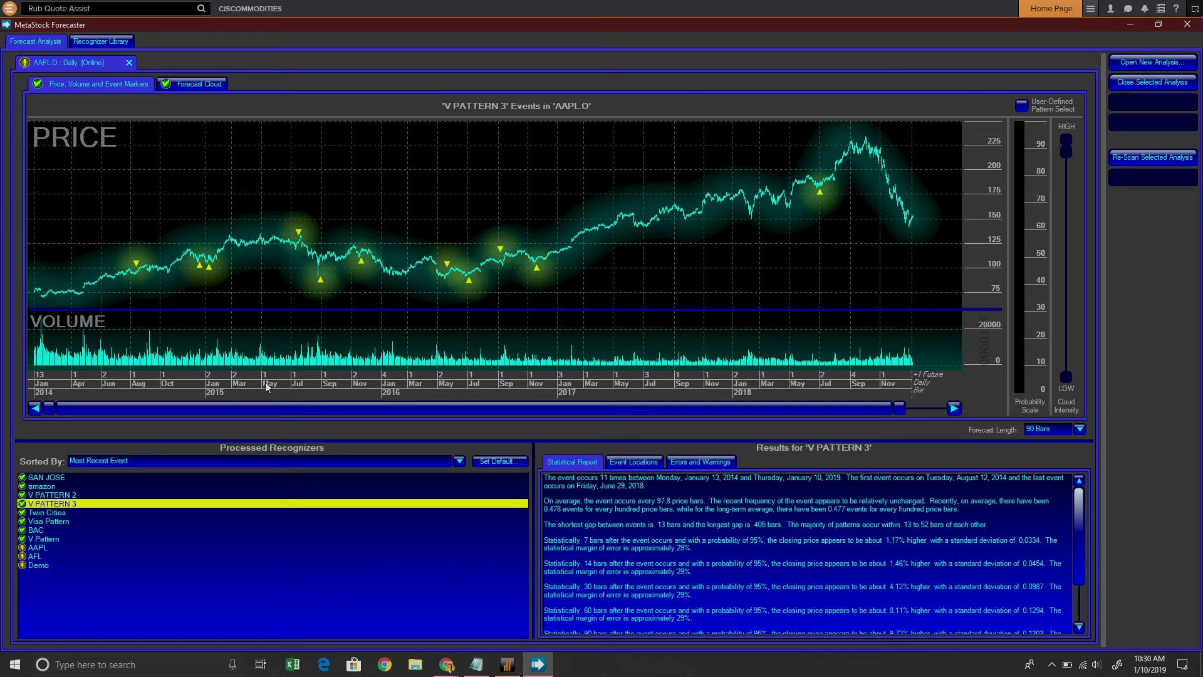
mouse_move(503, 260)
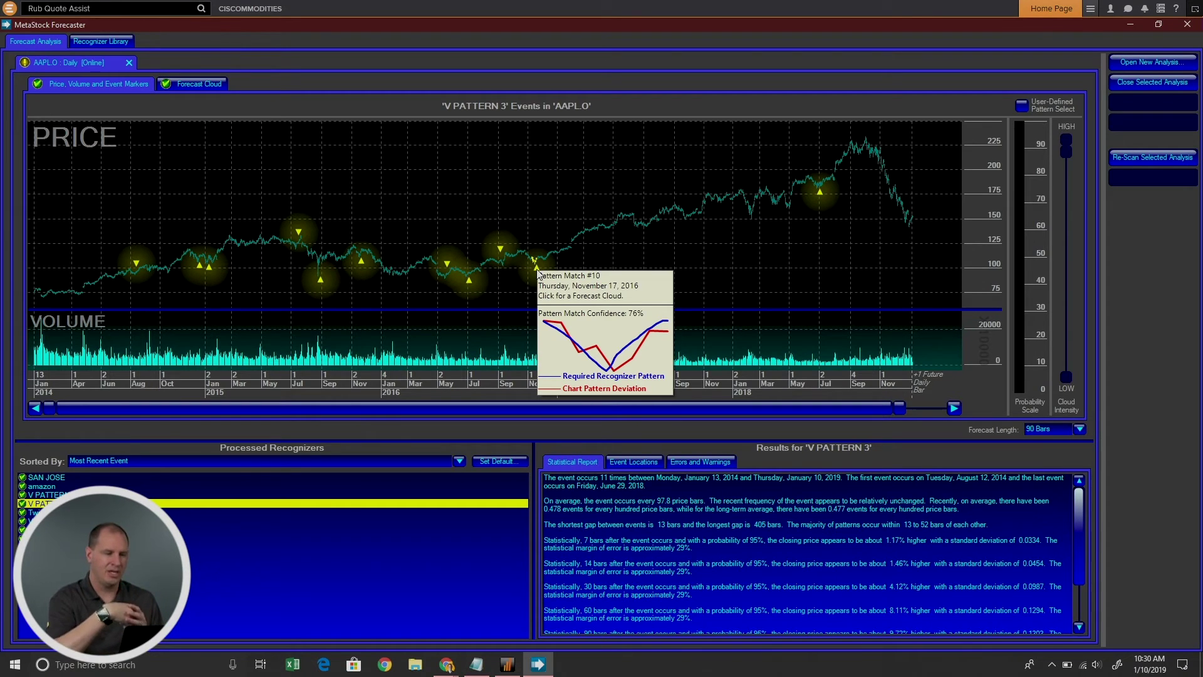
View the November 2016 V PATTERN 3 forecast cloud, then chart the V PATTERN 2 events
click(537, 272)
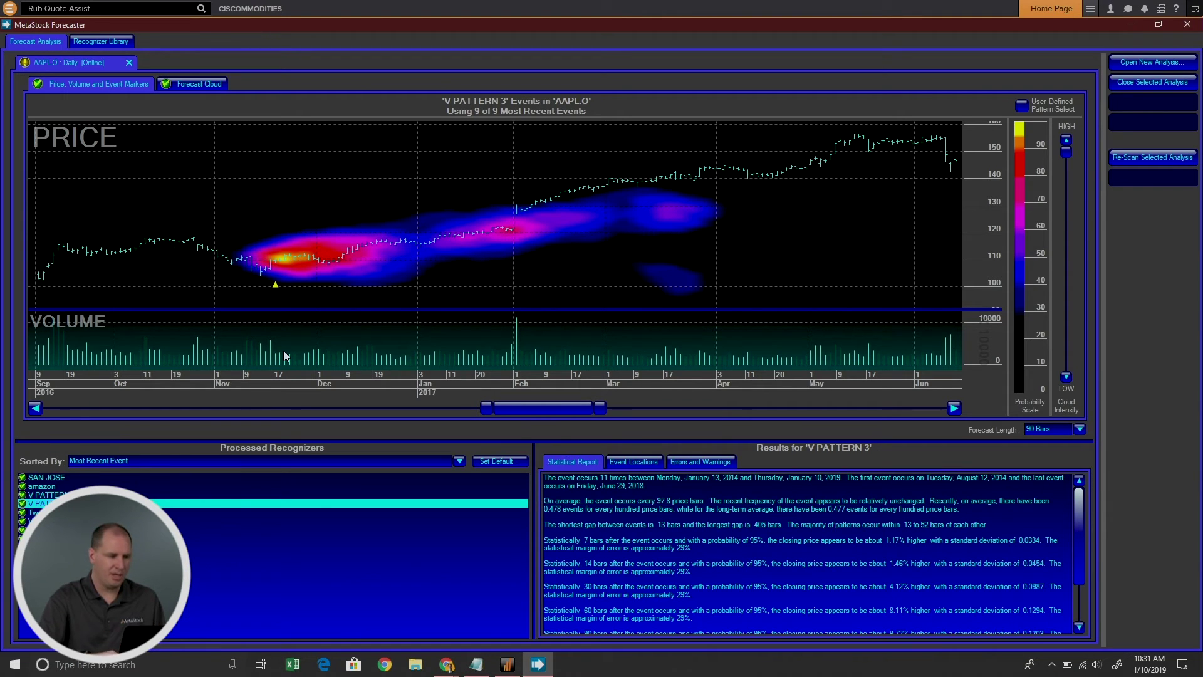
click(313, 495)
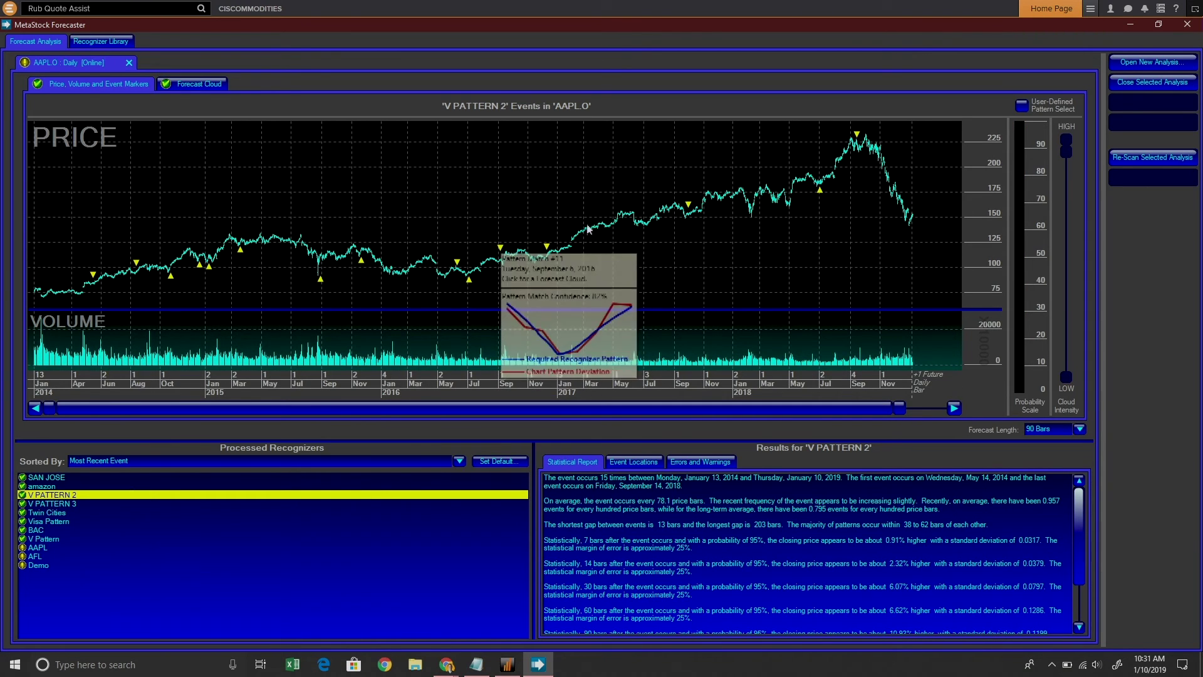
Open V PATTERN 2 forecast clouds for December 2016 and Match #13, then outline early-November bars
click(549, 247)
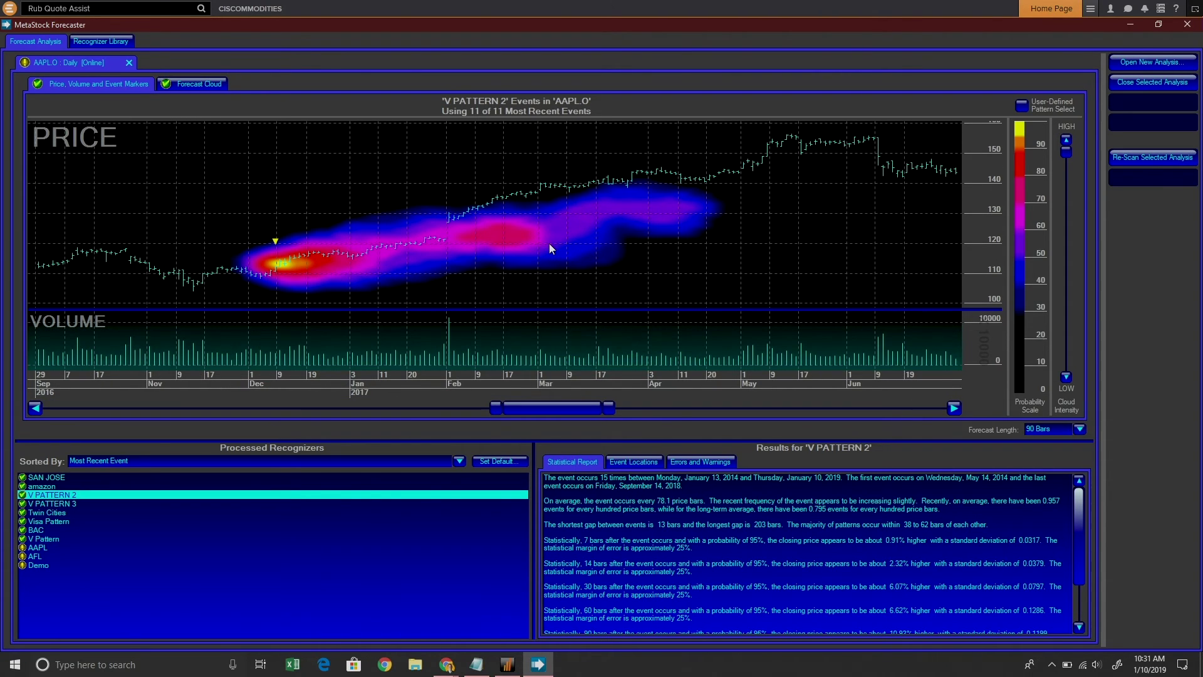
drag(557, 415, 668, 416)
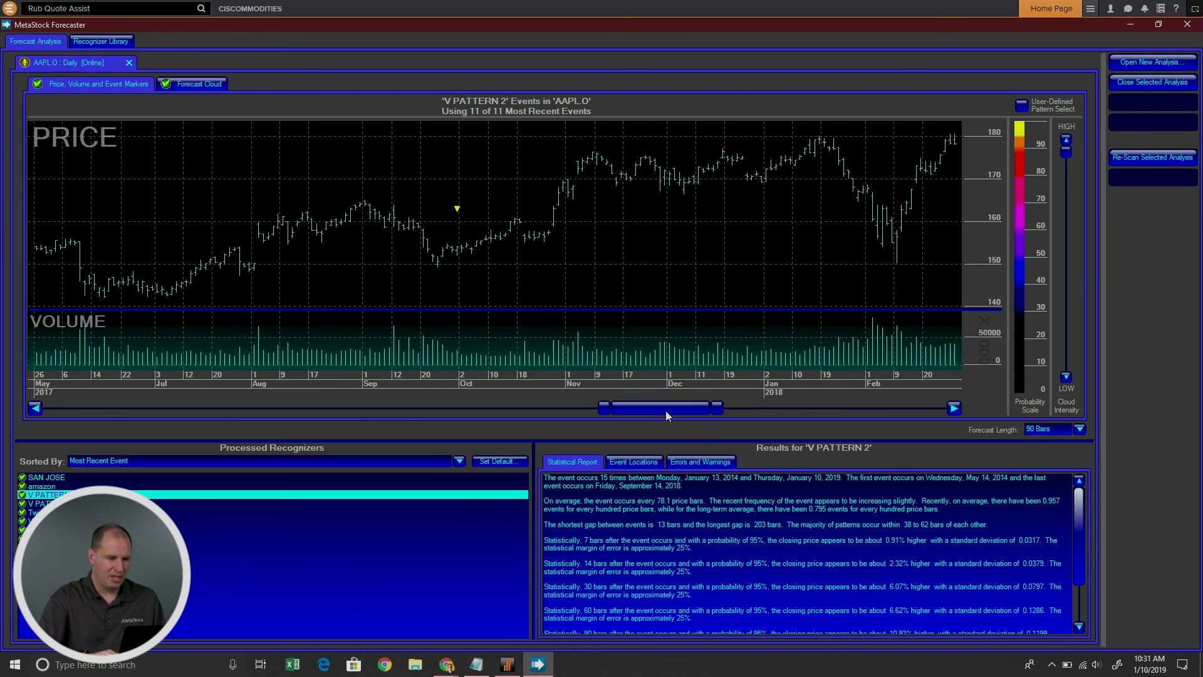
mouse_move(461, 217)
click(461, 217)
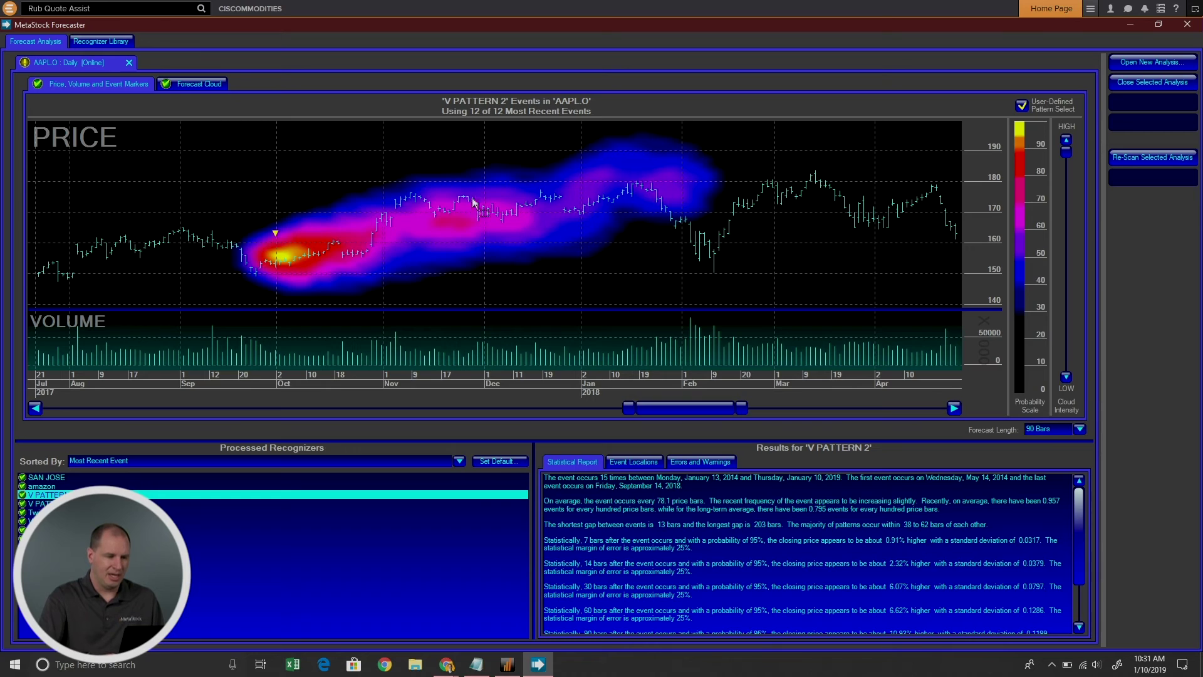
drag(389, 191, 436, 196)
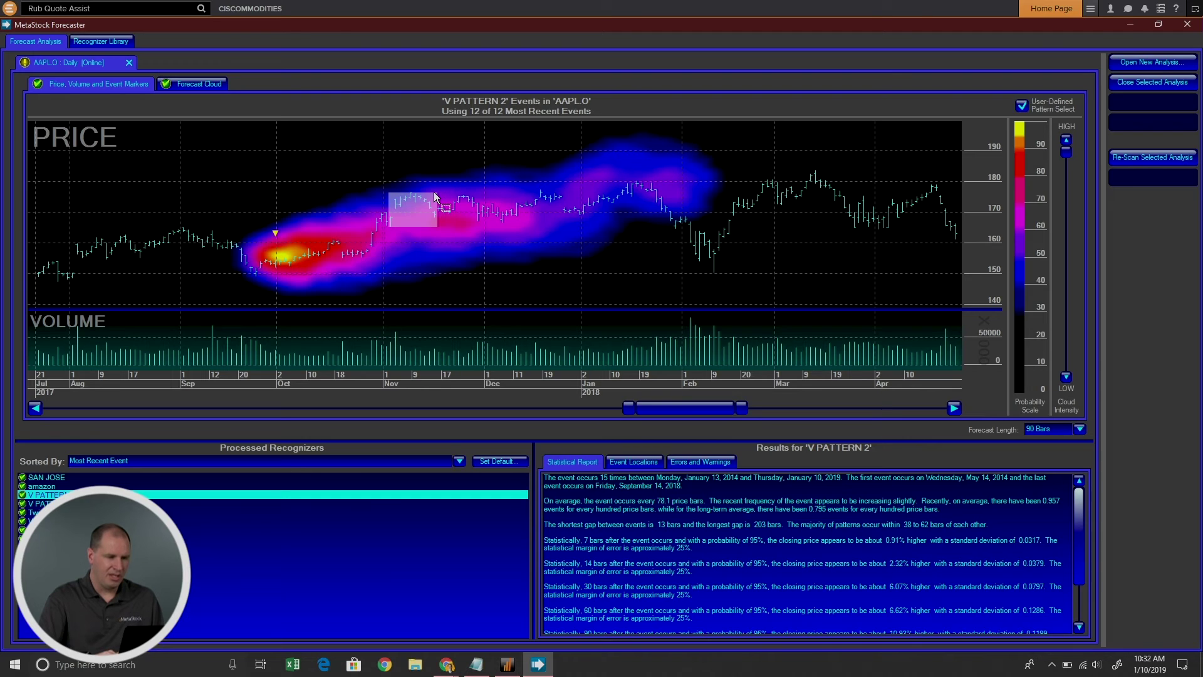
Capture the outlined formation as pattern AAPL TOP, save it, and rescan AAPL.O
drag(436, 196, 436, 196)
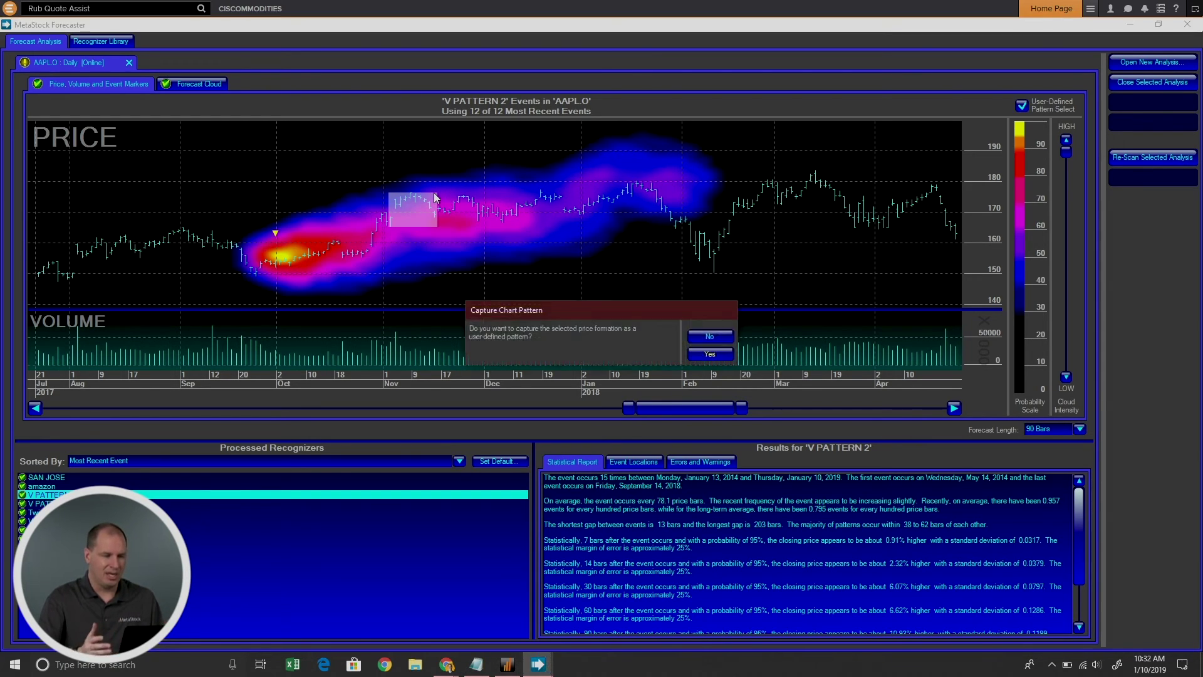
click(705, 356)
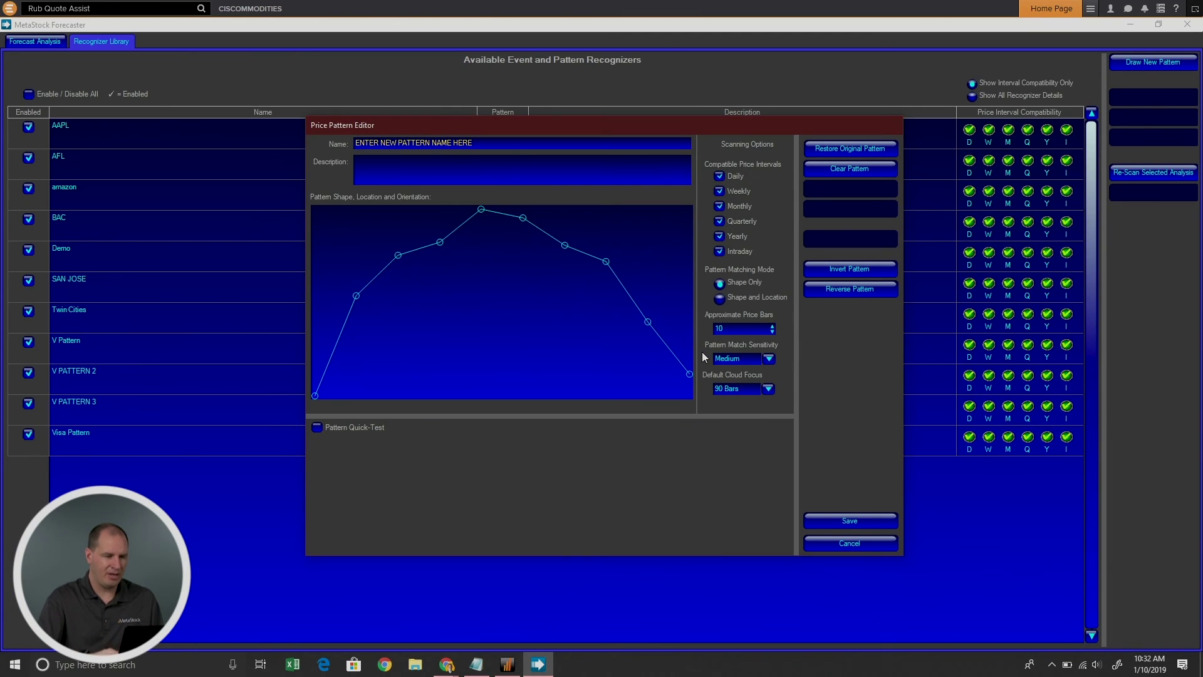
drag(505, 148, 351, 147)
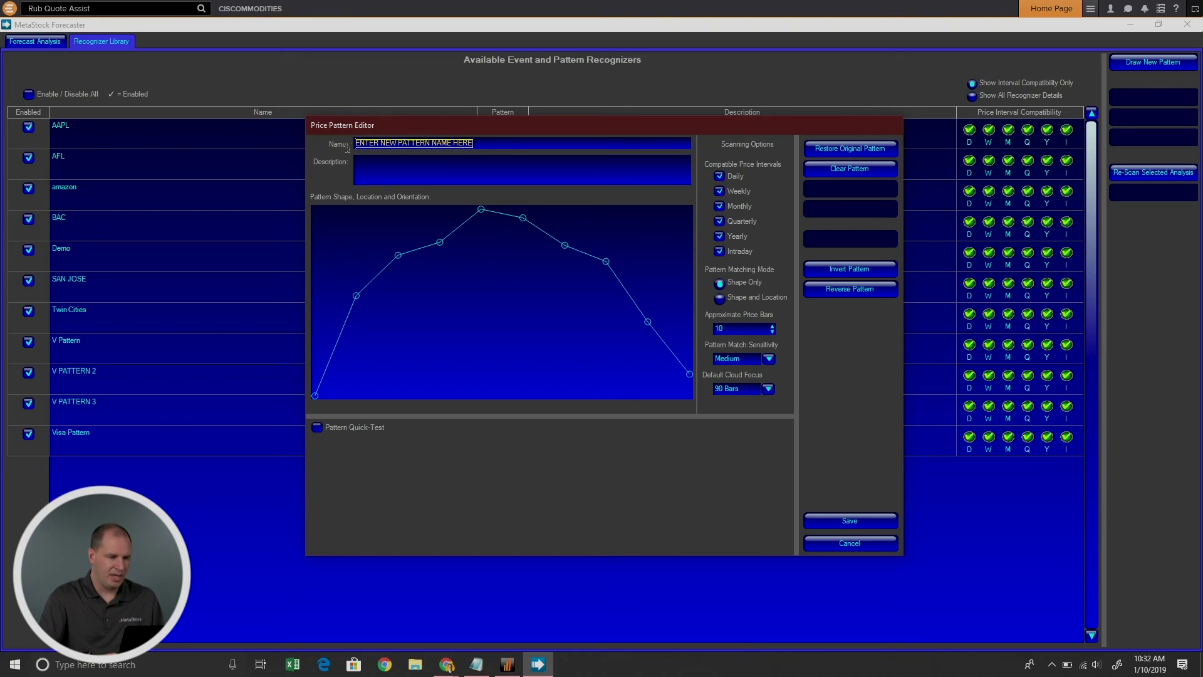
text(AA)
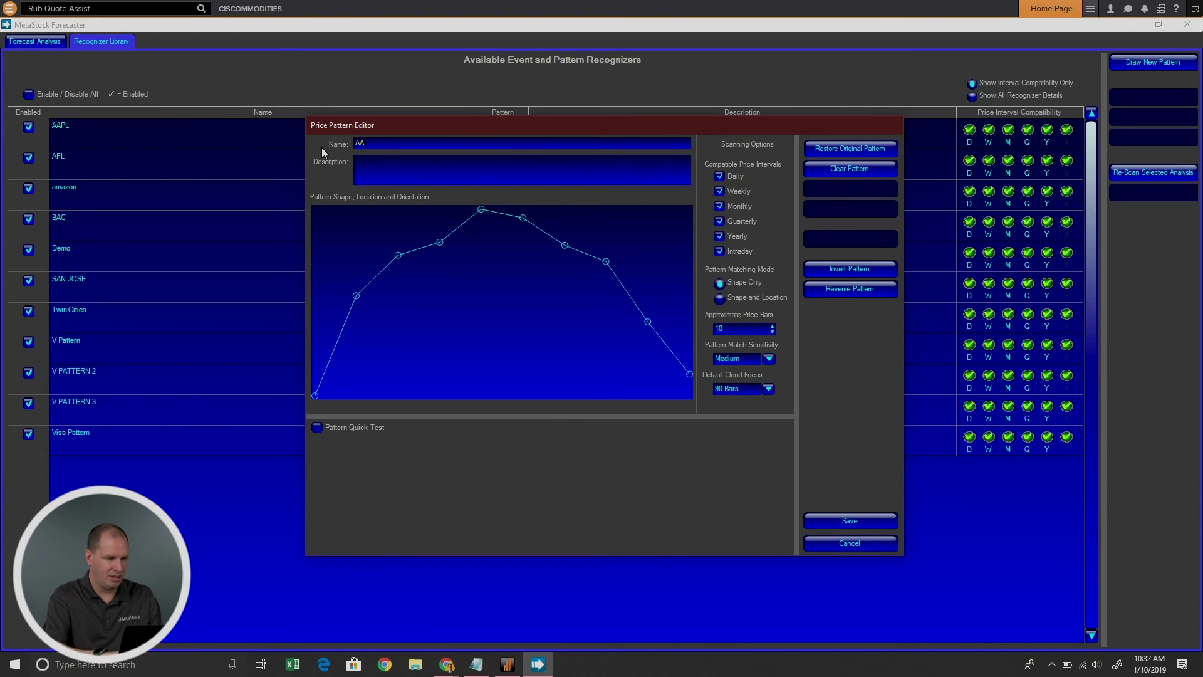
text(PL TOP)
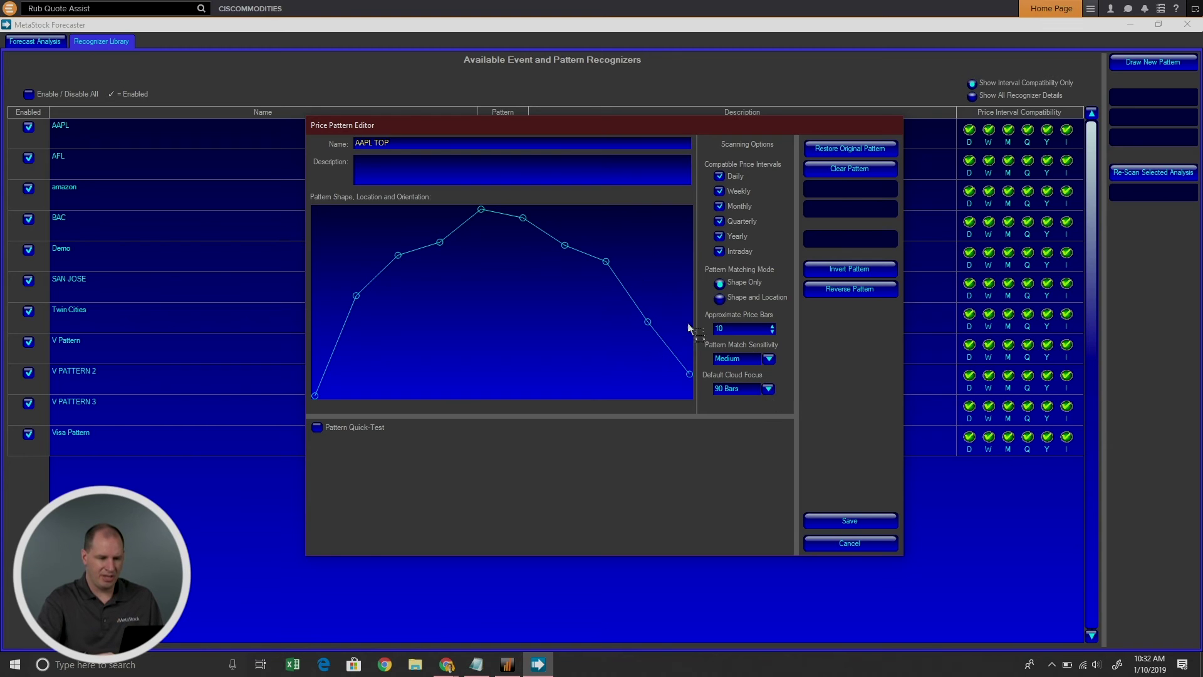
click(831, 519)
click(1140, 170)
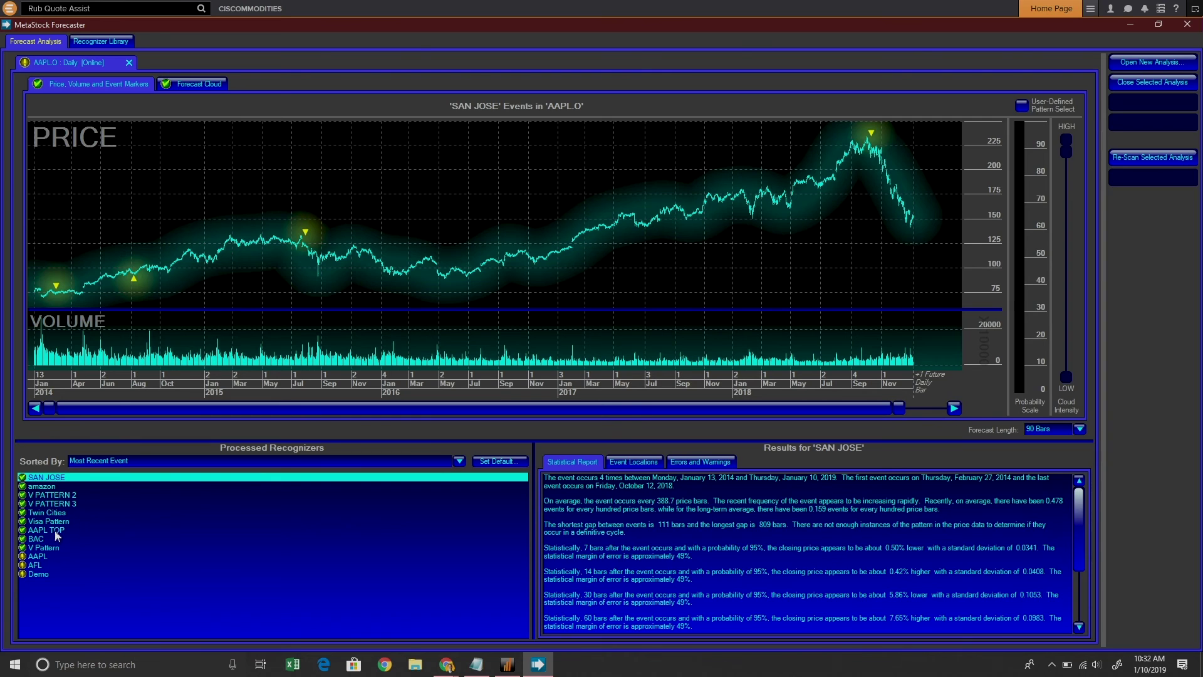
Chart the six AAPL TOP occurrences on AAPL.O and show the September 2017 match's Forecast Cloud
click(56, 531)
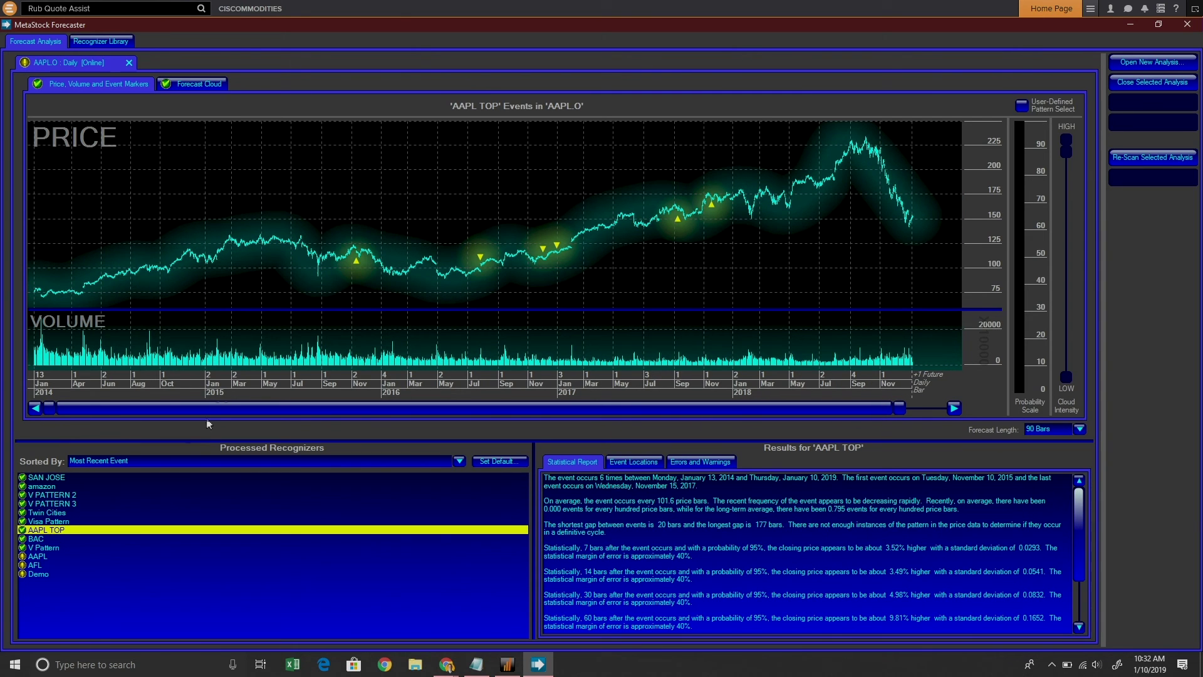
mouse_move(362, 268)
mouse_move(553, 246)
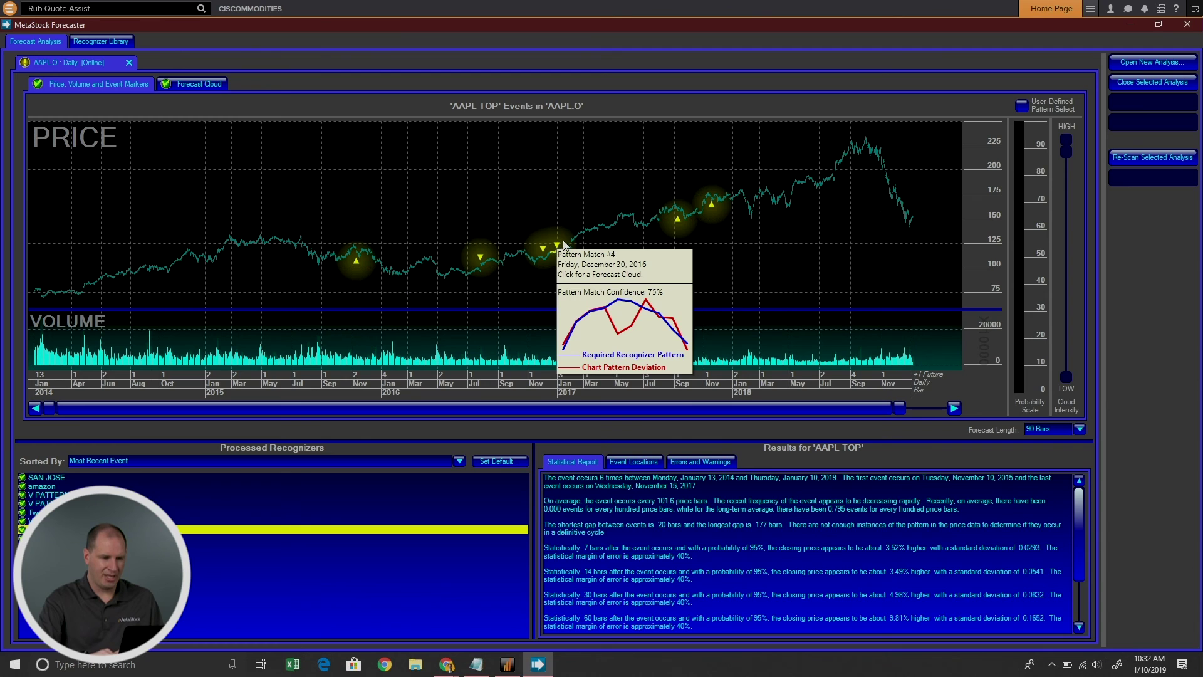
mouse_move(680, 218)
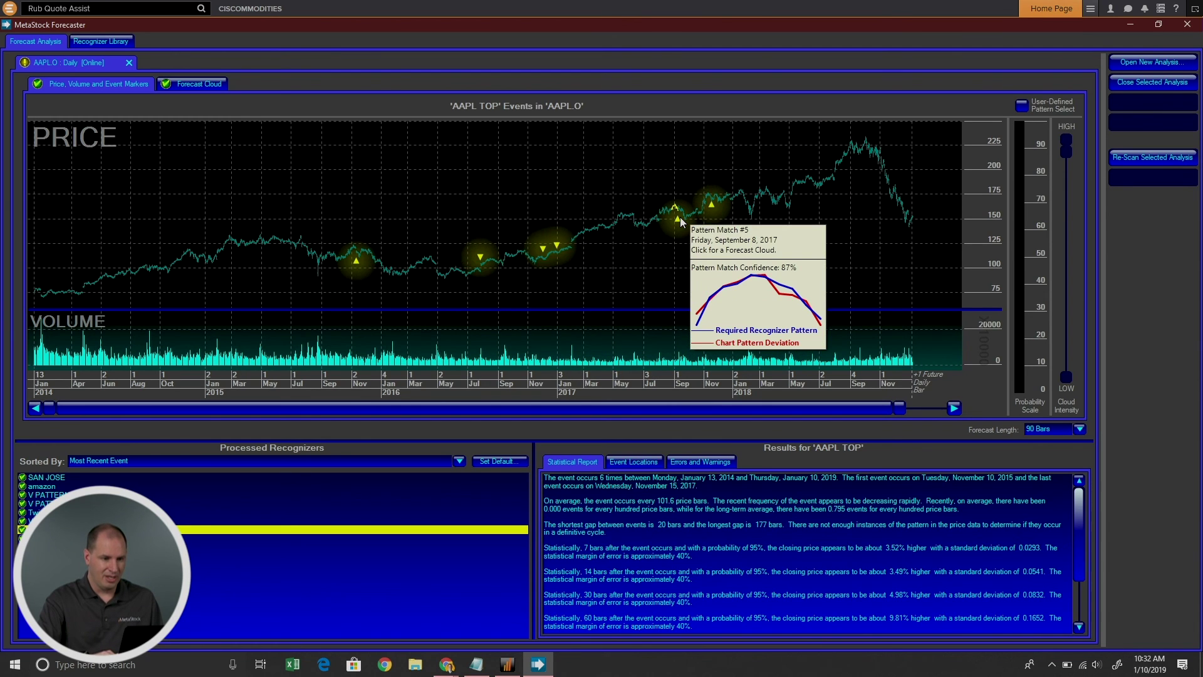
click(680, 218)
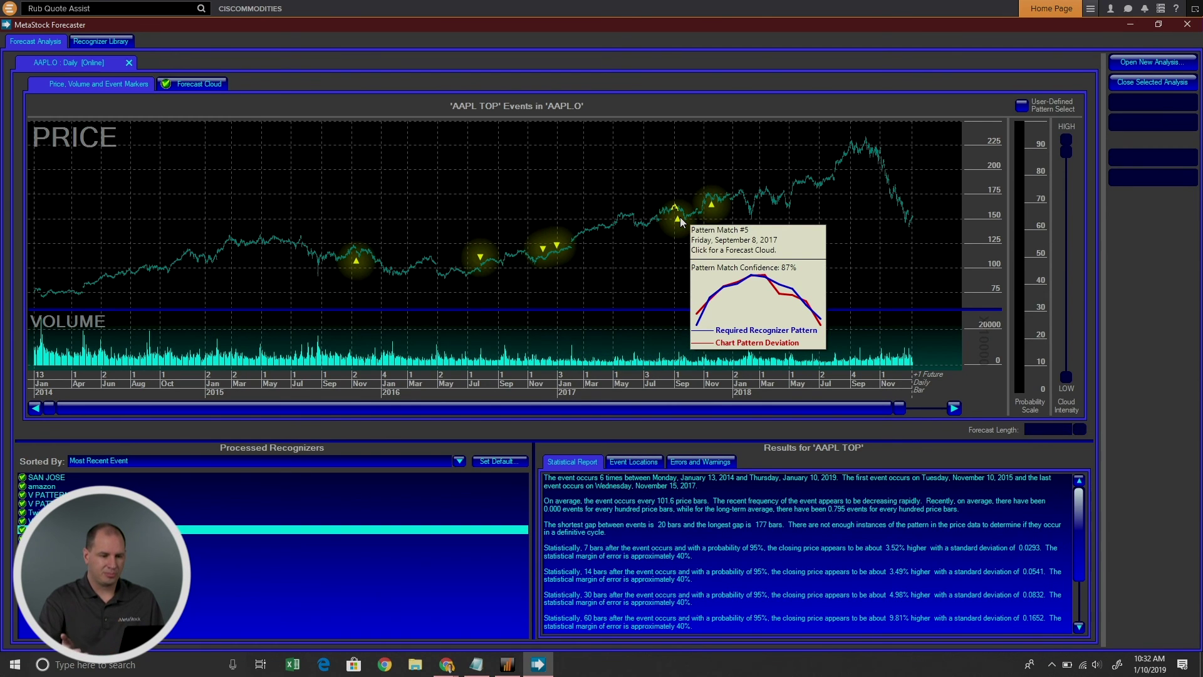